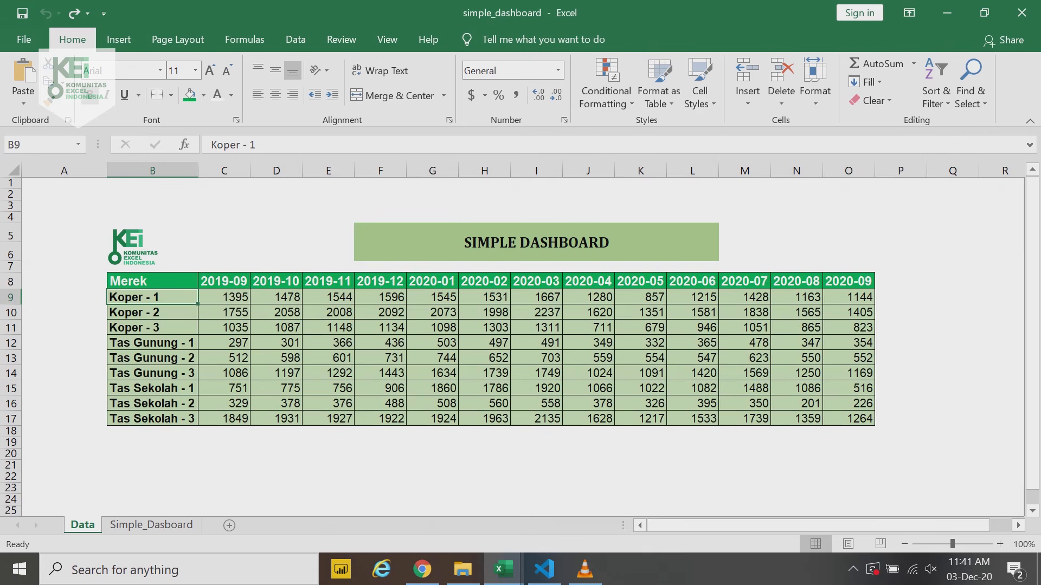
Examine the brand names and the monthly column headers of the table on the Data sheet.
key("Down")
key("Down")
key("Down")
key("Down")
key("Down")
key("Down")
key("Down")
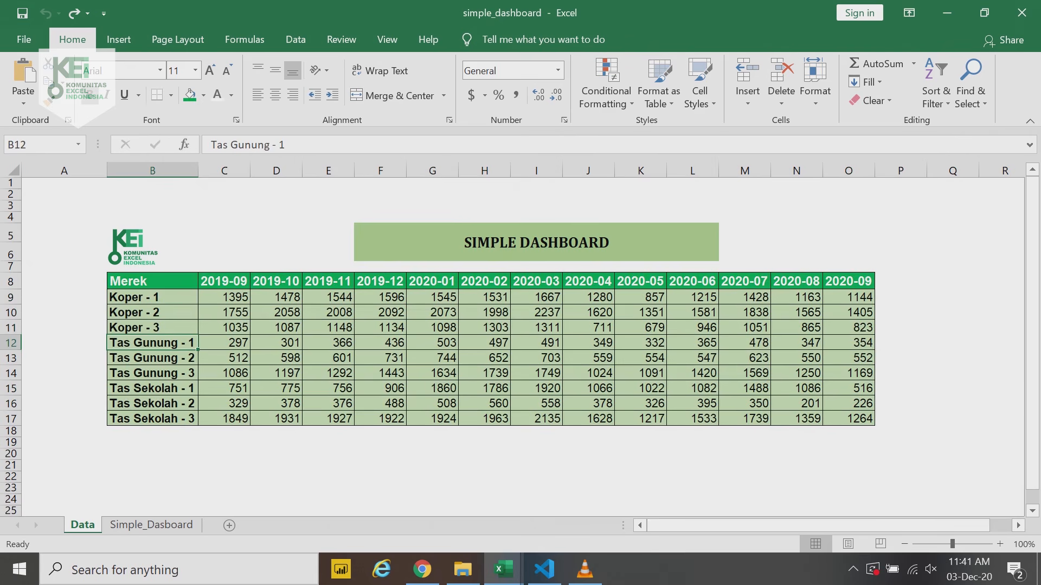
left_click(223, 281)
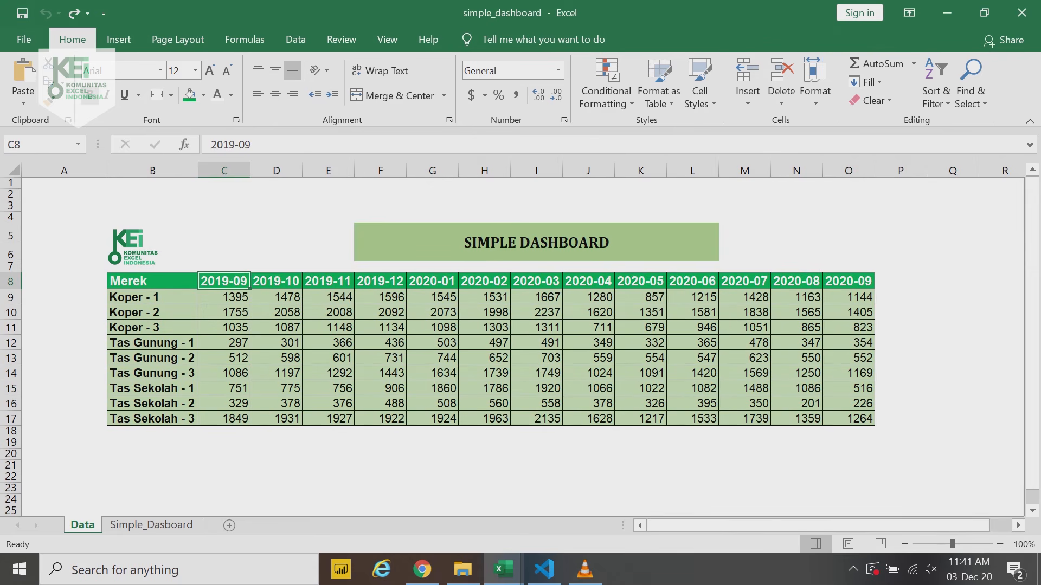
key("ctrl+Right")
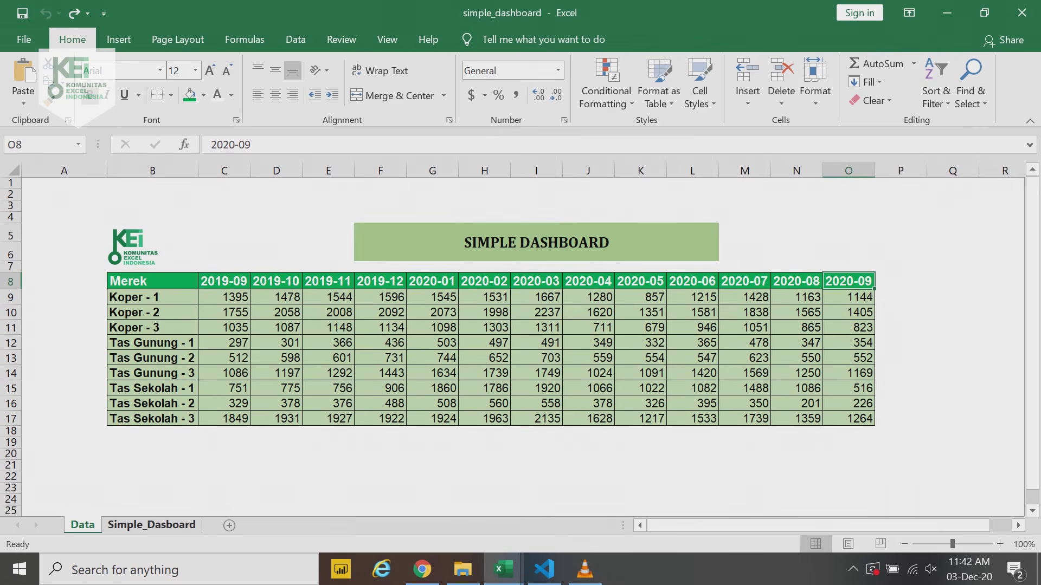
Choose Koper - 1 from the brand dropdown in cell B3 of the Simple_Dasboard sheet.
key("ctrl+Page_Down")
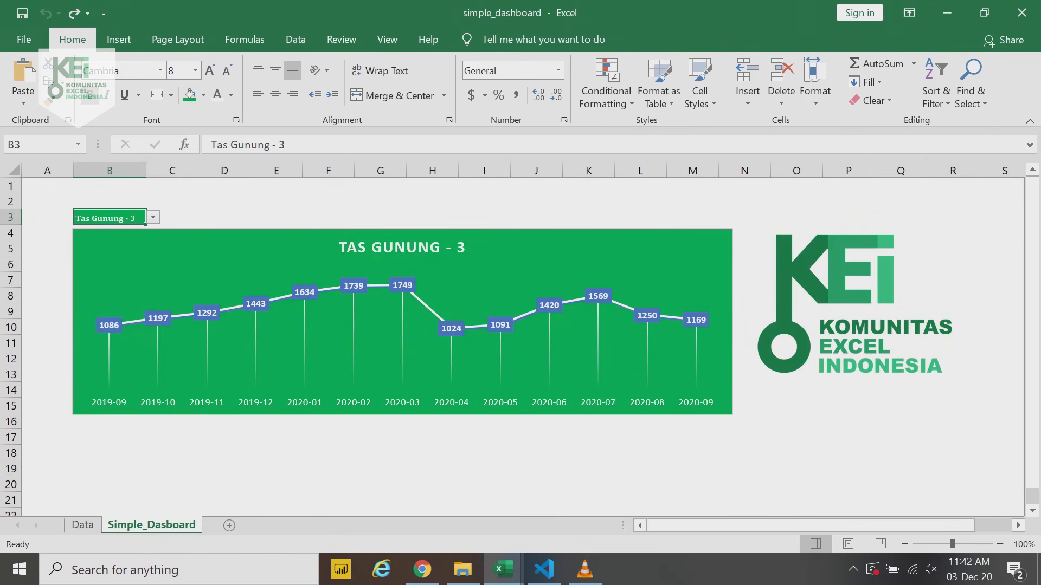
key("ctrl+Home")
key("Right")
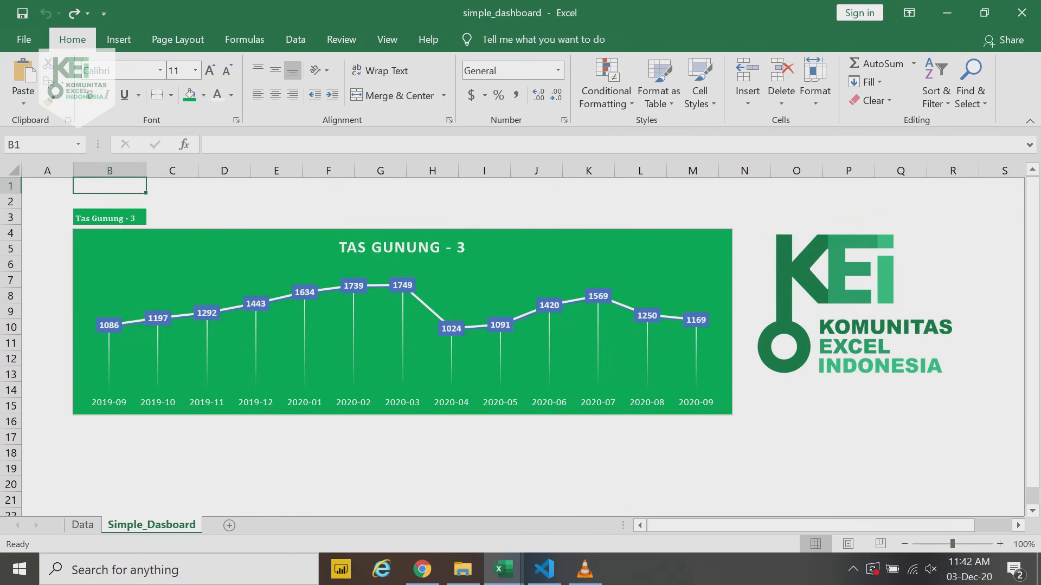
key("Down")
key("Down")
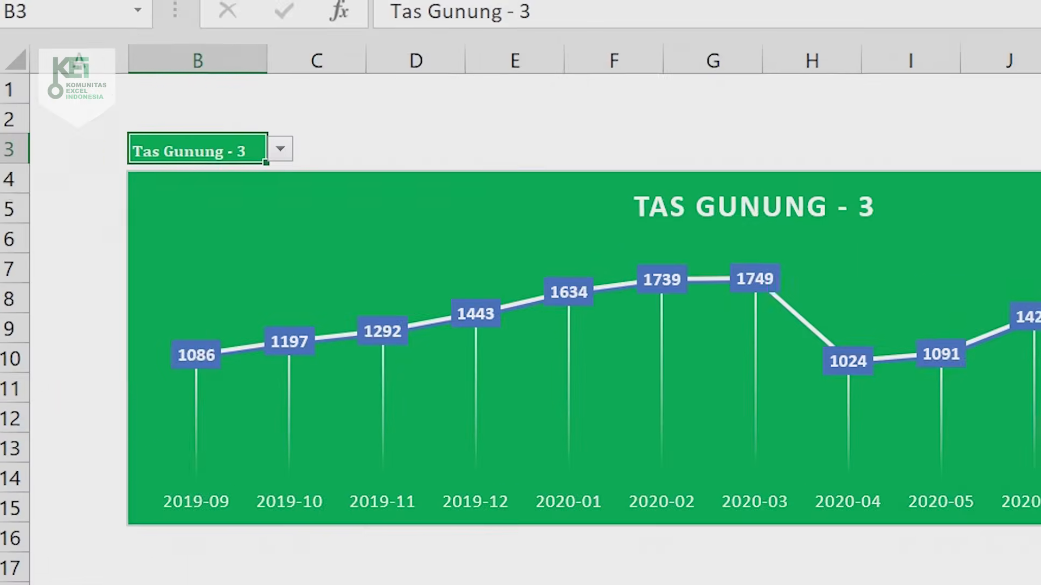
key("alt+Down")
key("Up")
key("Up")
key("Up")
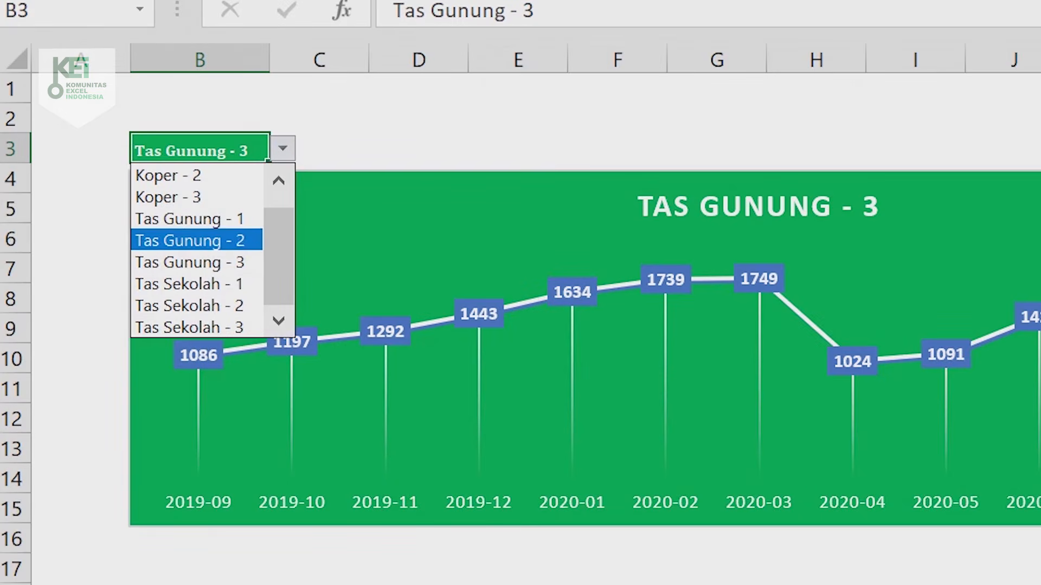
key("Up")
key("Up")
key("Return")
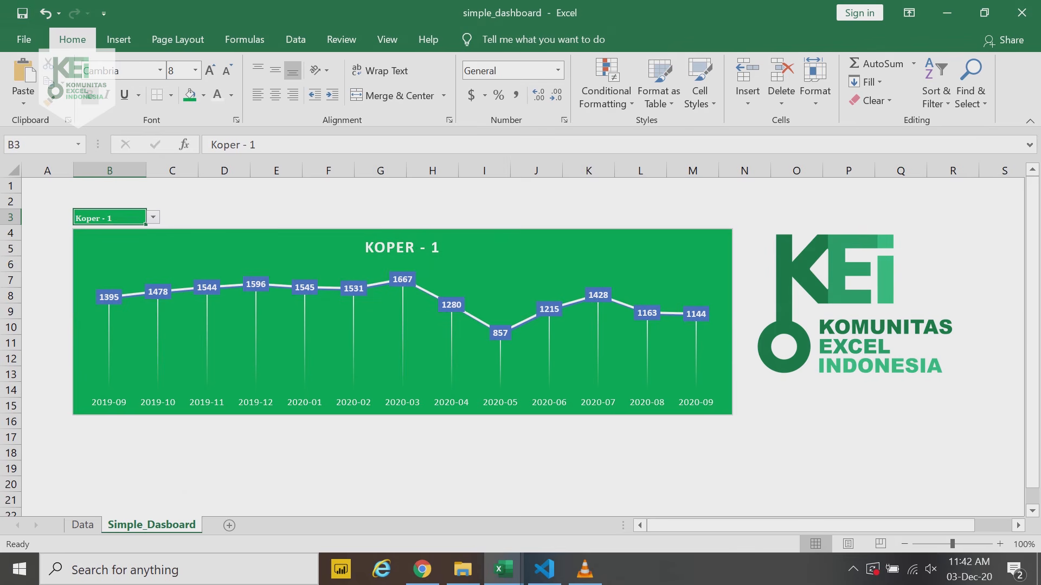
Set the brand dropdown in cell B3 to Tas Gunung - 1.
key("alt+Down")
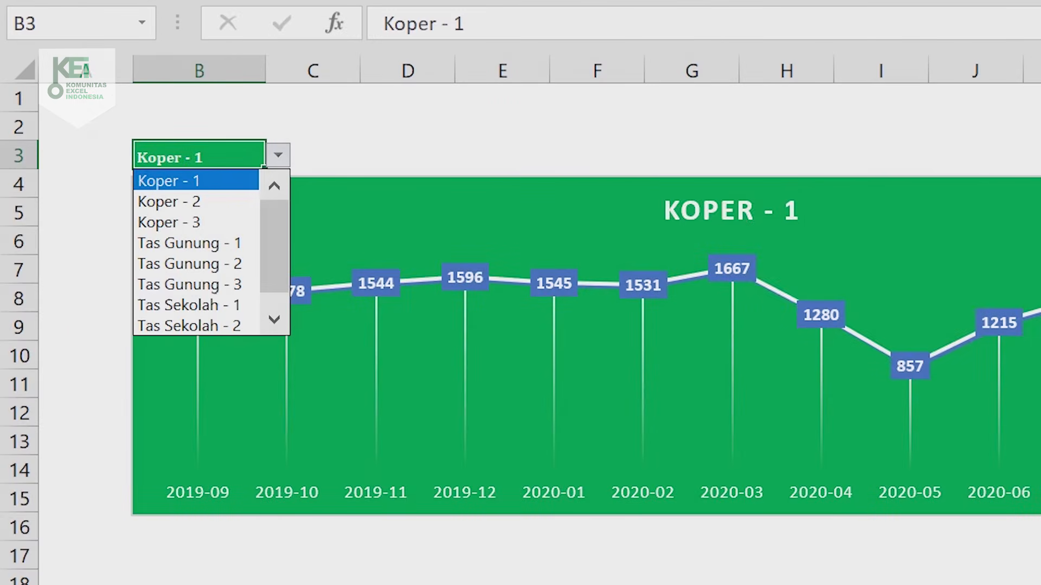
key("Down")
key("Down")
key("Down")
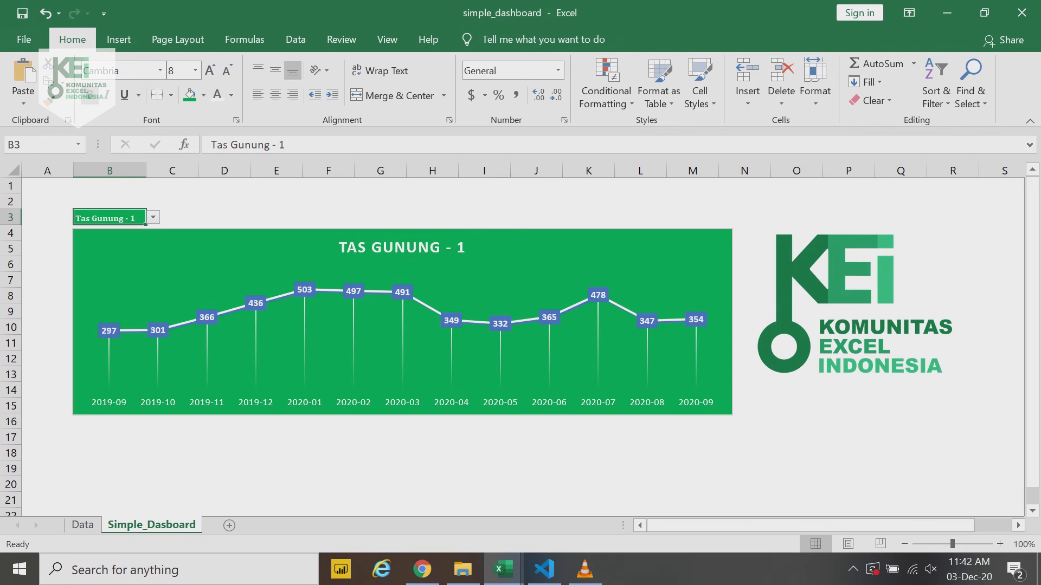
Highlight the entire source table on the Data sheet, and return to the Simple_Dasboard sheet.
left_click(83, 525)
left_click(152, 373)
key("ctrl+a")
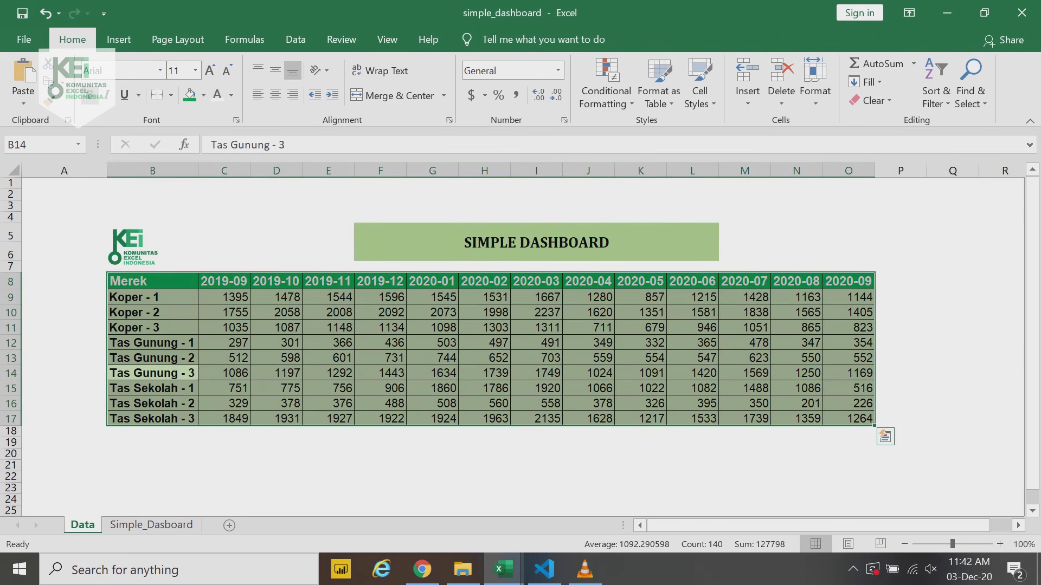
left_click(151, 524)
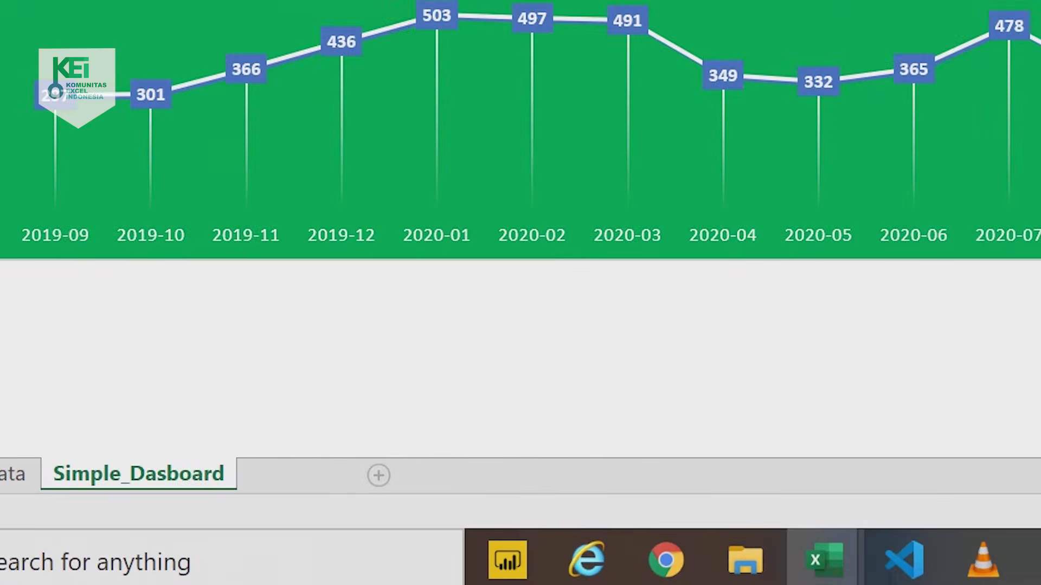
Add a new worksheet after Simple_Dasboard and hide its gridlines.
left_click(229, 525)
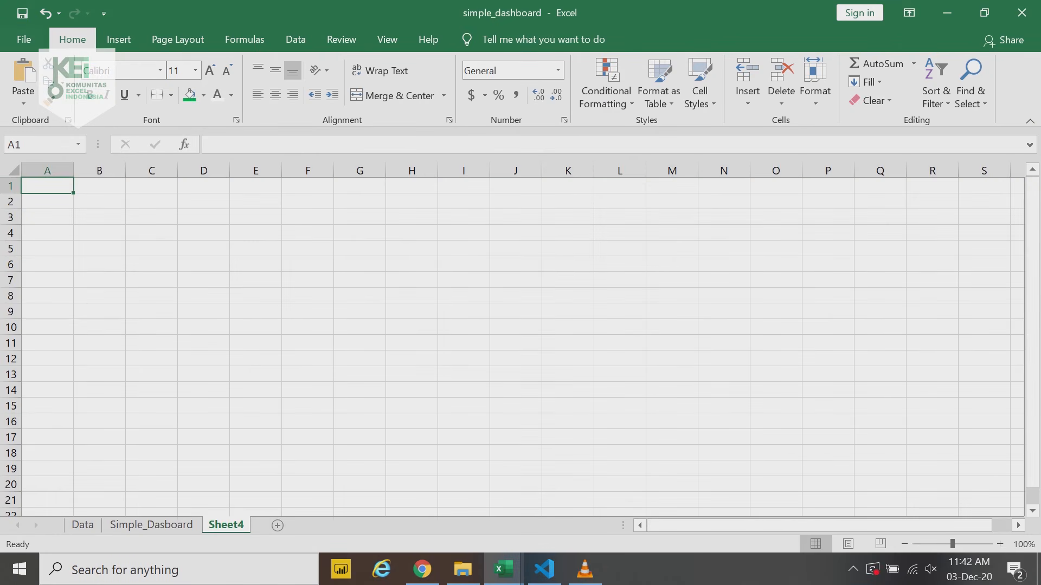
left_click(387, 39)
left_click(185, 95)
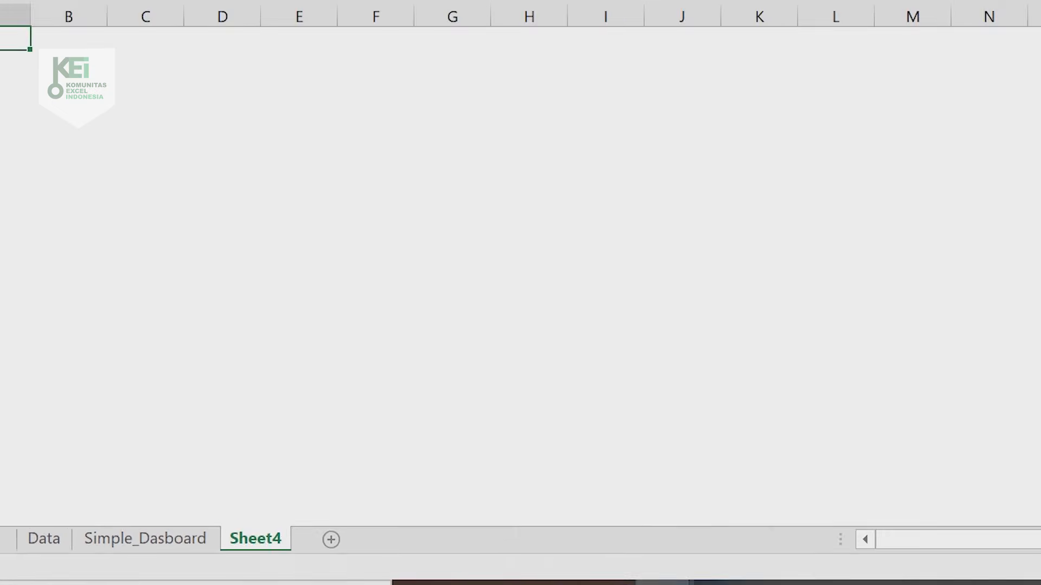
Rename the new worksheet as Dashboard_kei.
double_click(226, 525)
type("D")
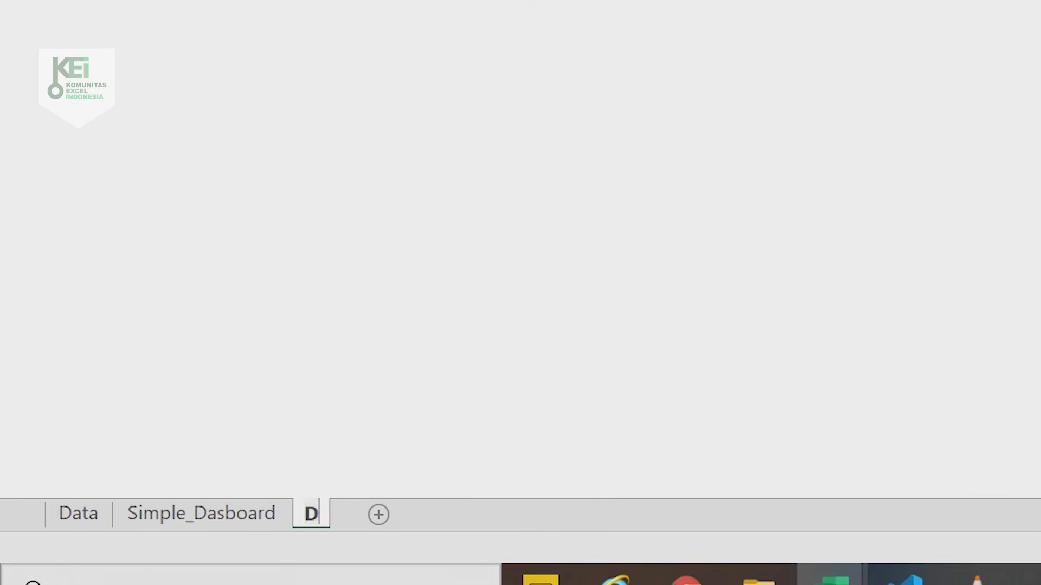
type("ashboard")
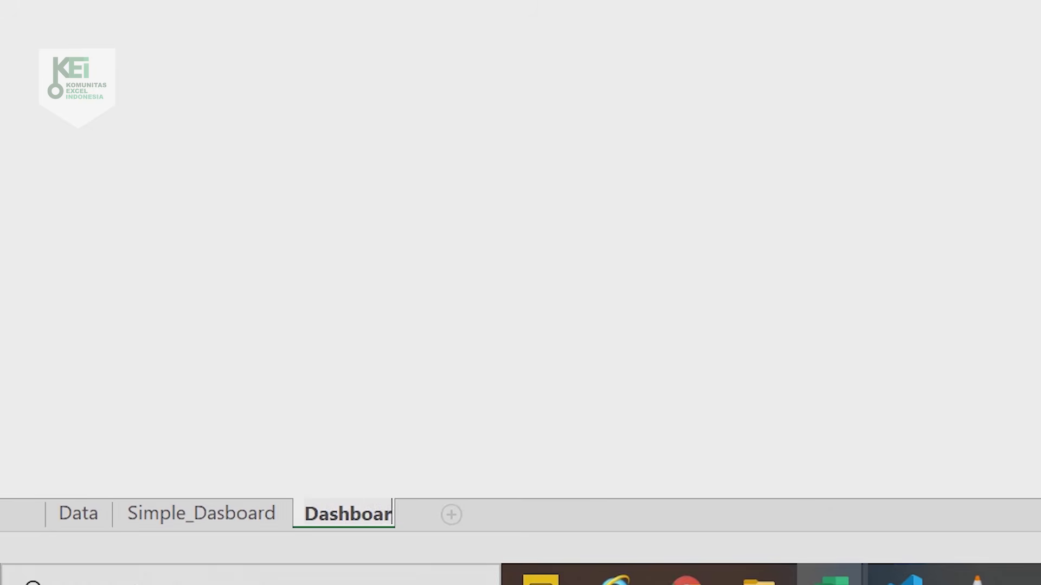
type("_kei")
key("Return")
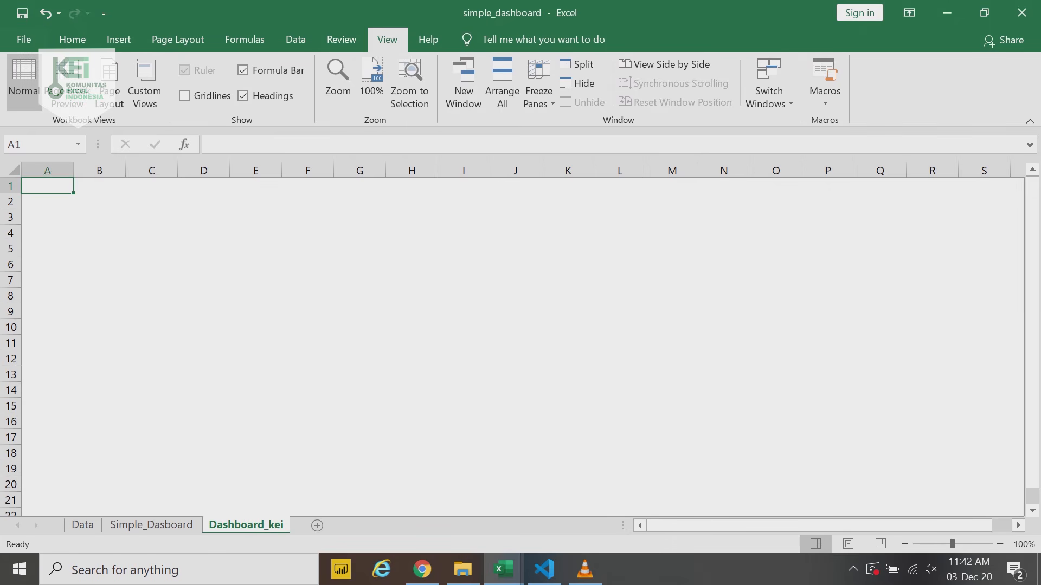
Apply List data validation to cell B3 of Dashboard_kei, with the brand names in =Data!$B$9:$B$17 as the source.
left_click(99, 217)
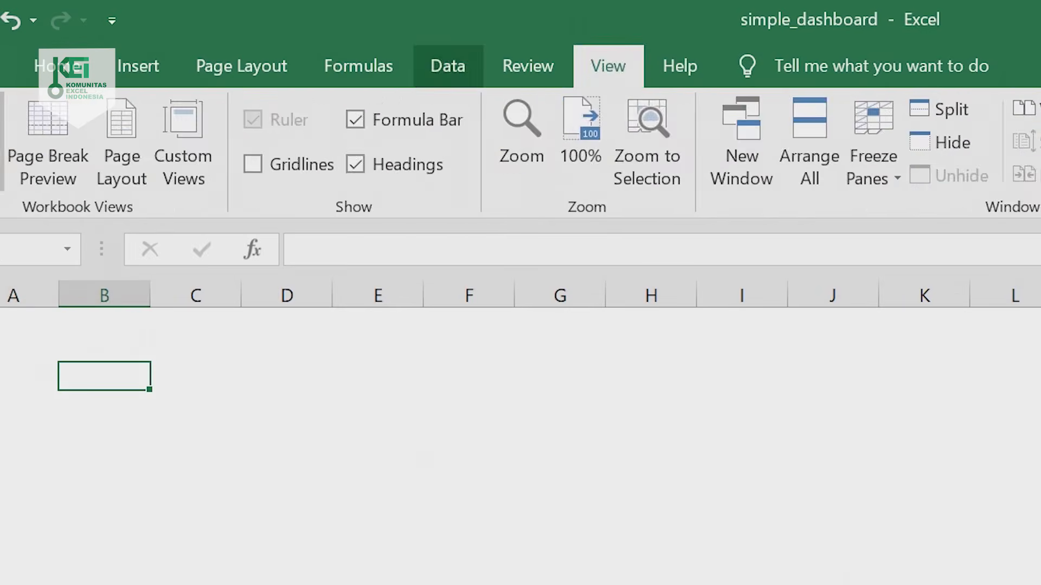
left_click(295, 40)
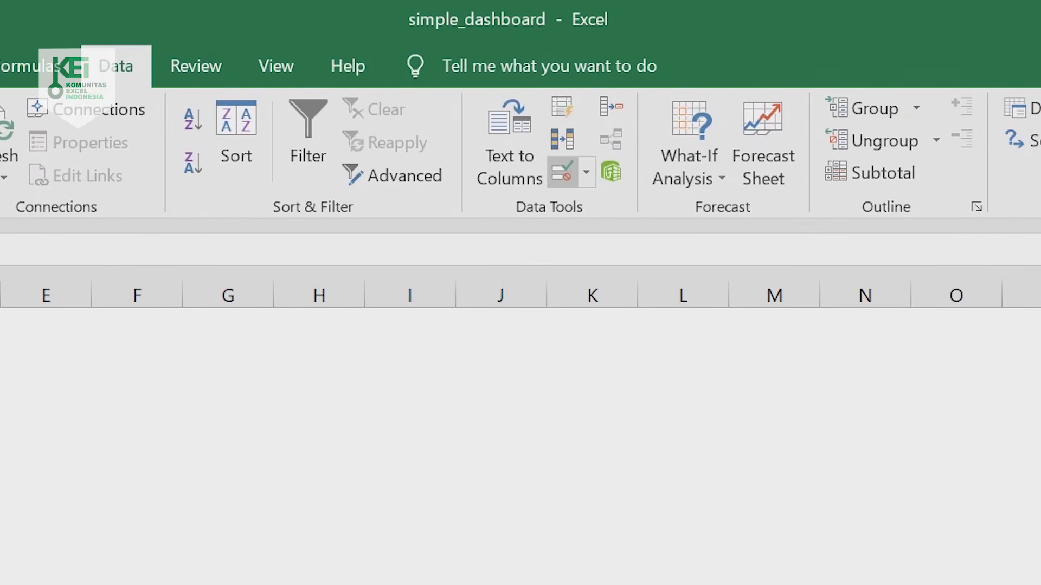
left_click(893, 173)
left_click(299, 292)
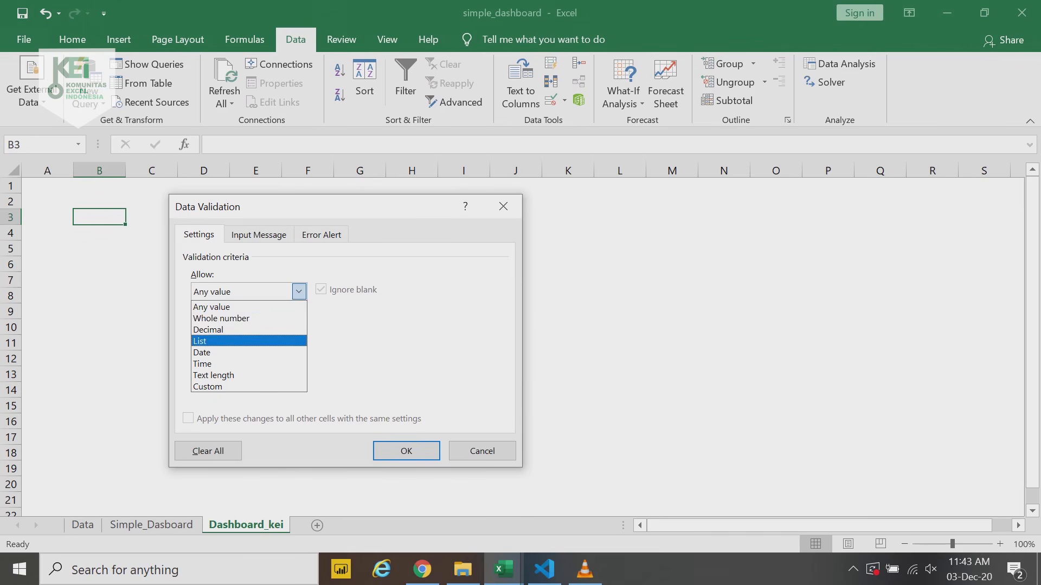
left_click(199, 341)
left_click(409, 361)
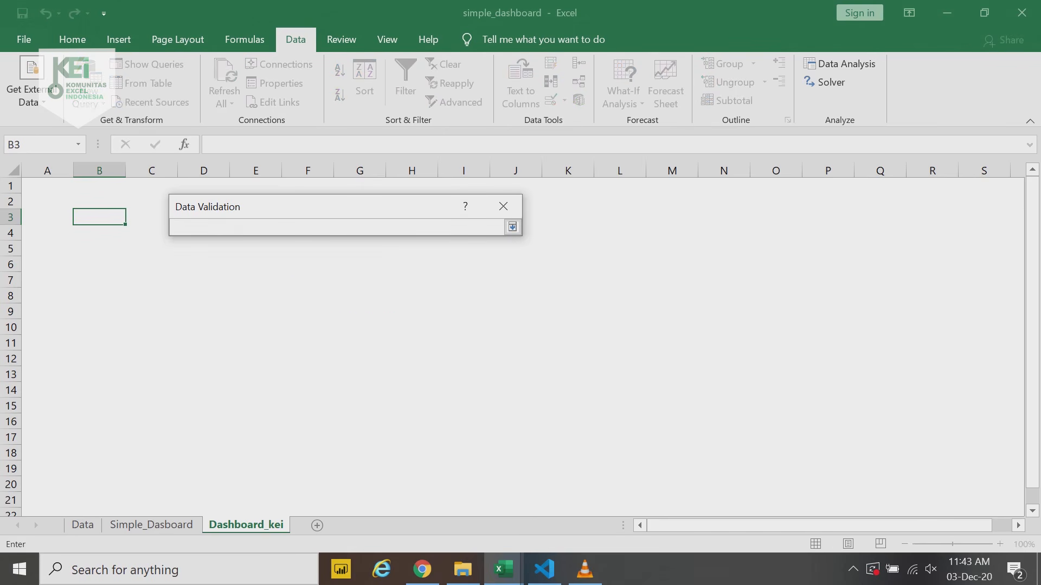
left_click(512, 227)
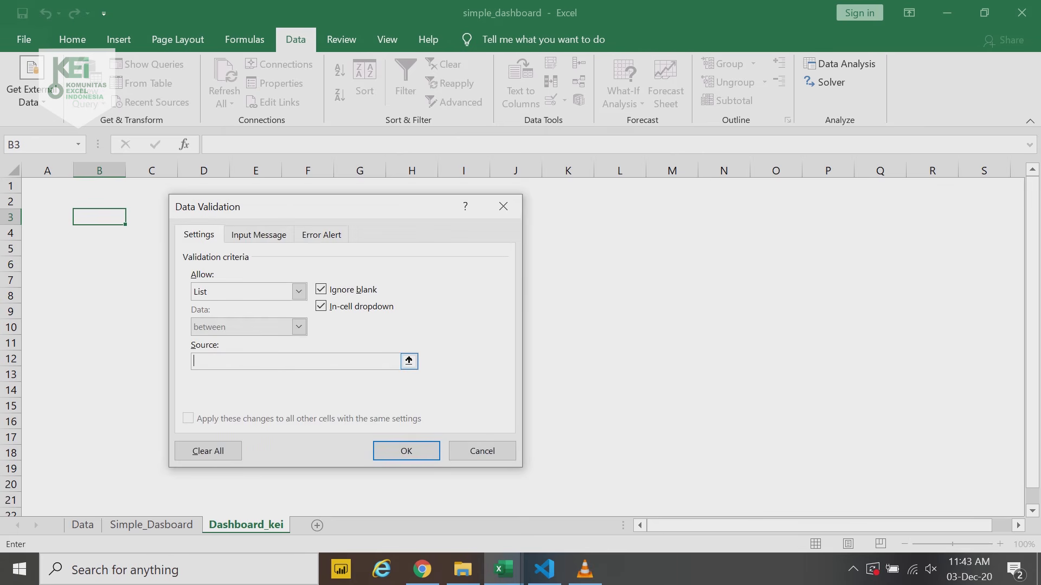
left_click(409, 361)
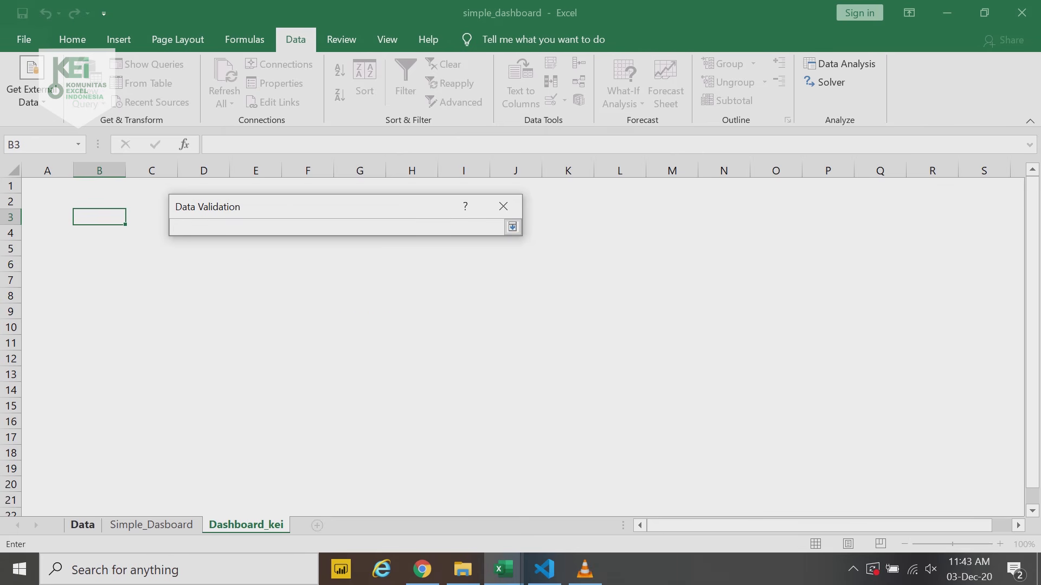
left_click(83, 524)
left_click_drag(163, 297, 187, 420)
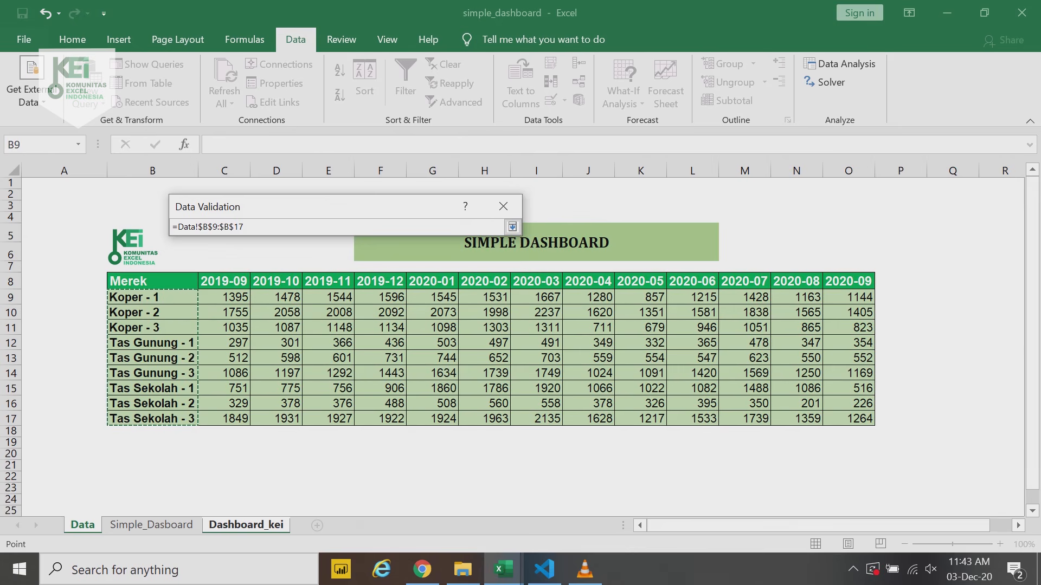
key("Return")
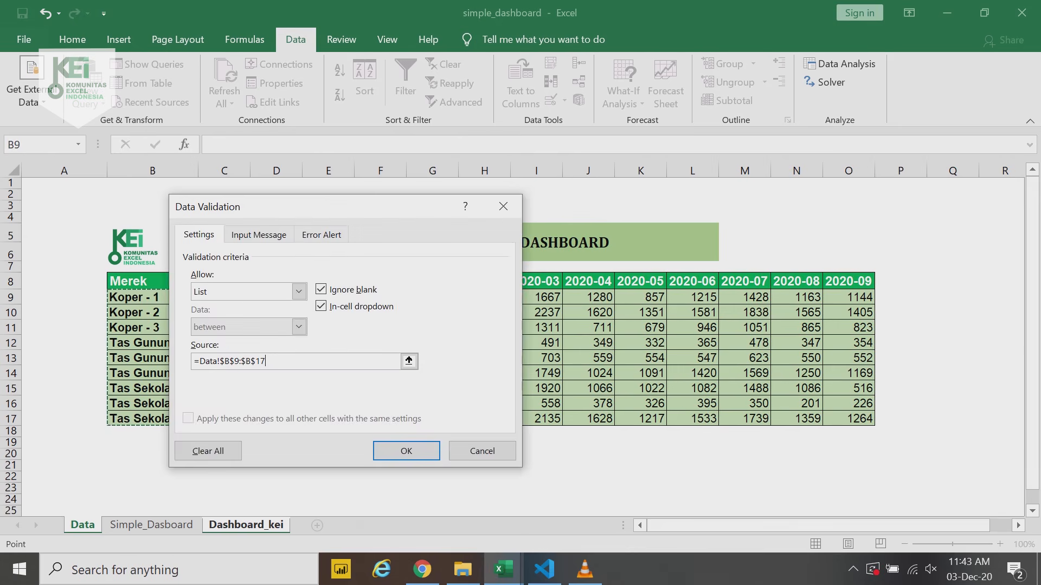
key("Return")
Test the new dropdown in cell B3 of Dashboard_kei by picking brands from its list.
left_click(133, 218)
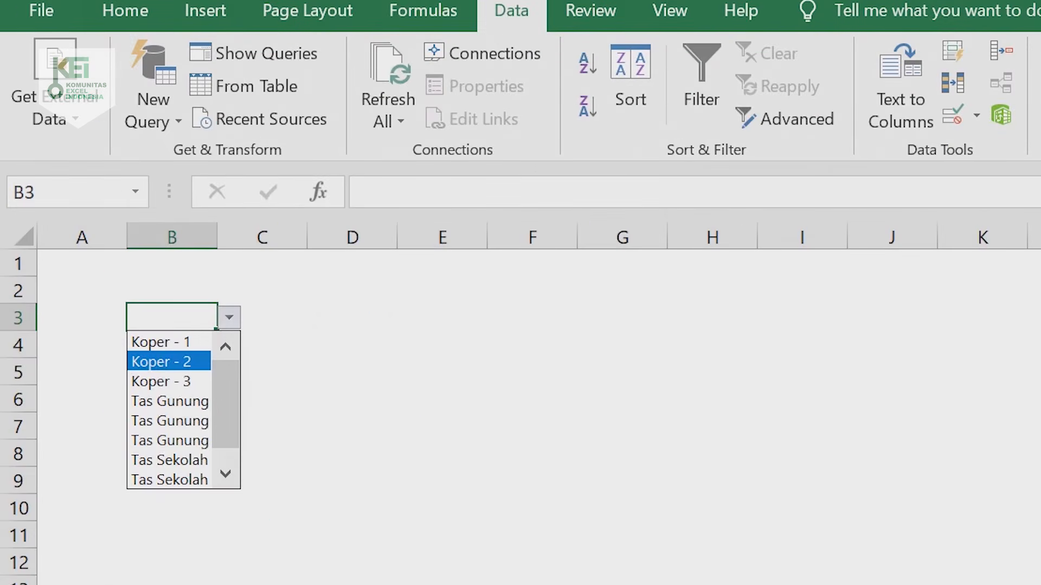
left_click(97, 230)
key("alt+Down")
key("Down")
key("Down")
key("Return")
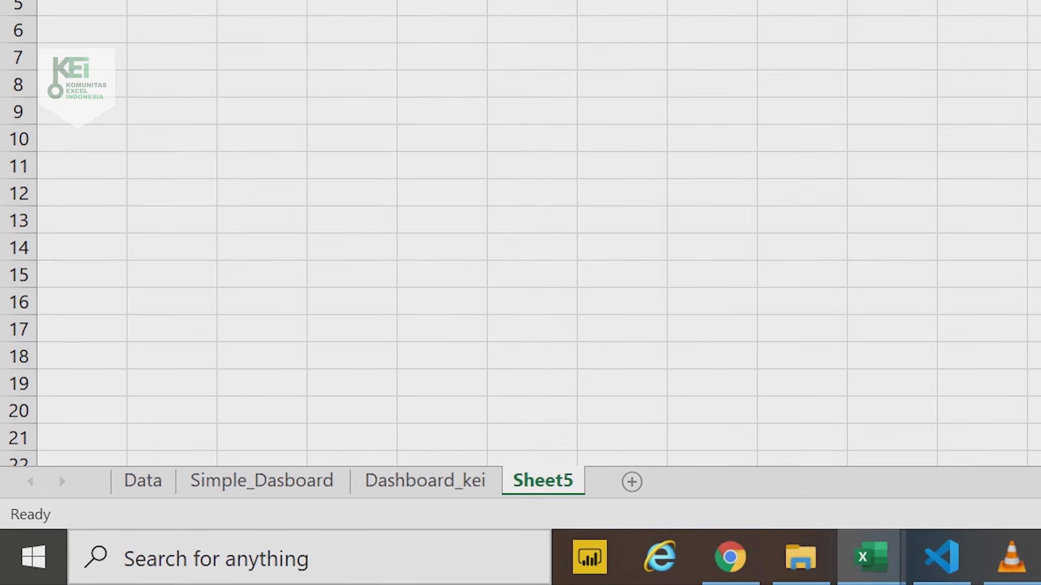
Rename the blank sheet after Dashboard_kei as Data_dummy.
double_click(543, 481)
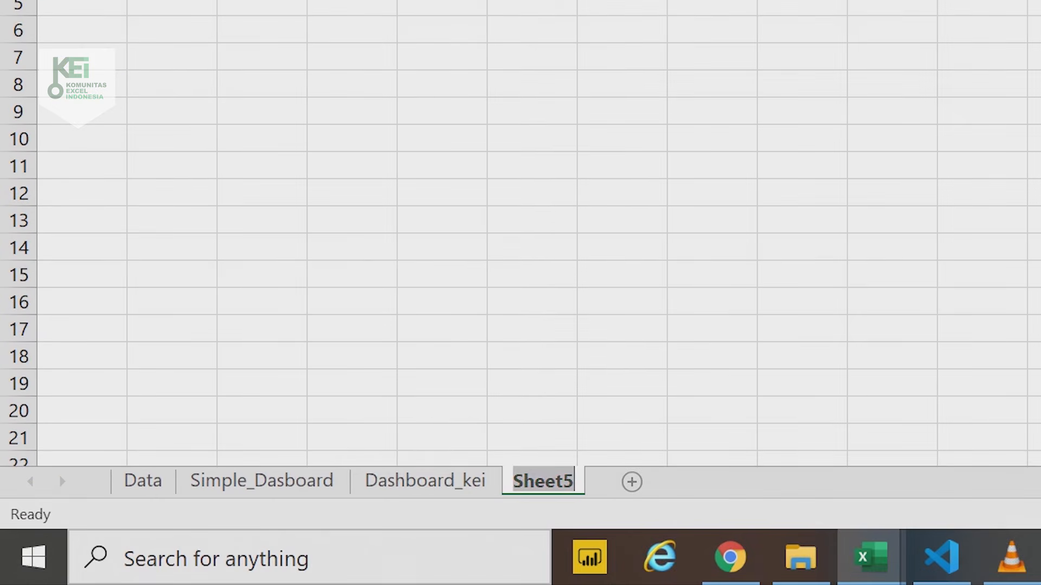
type("Data_dummy")
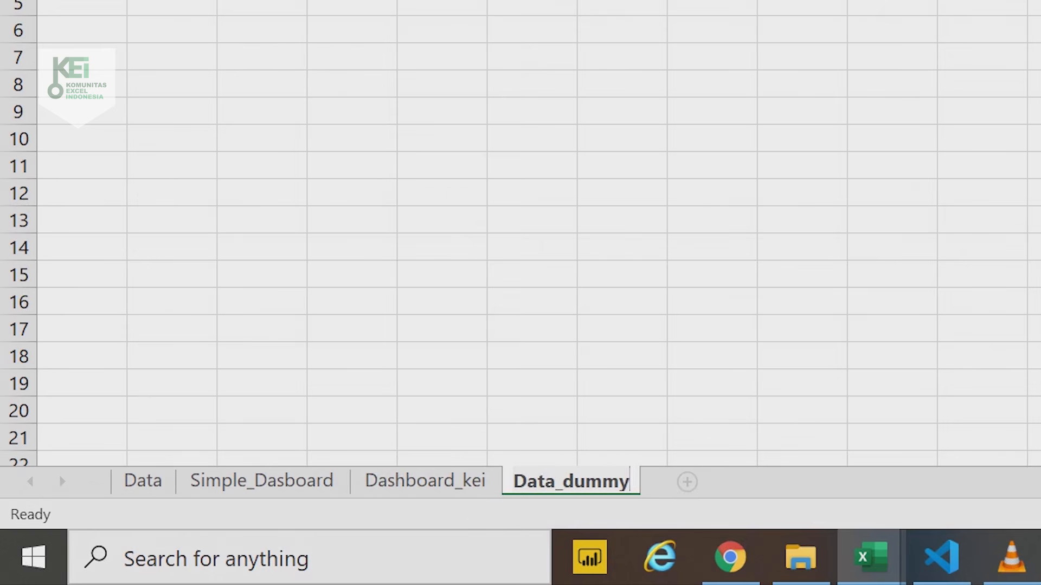
key("Return")
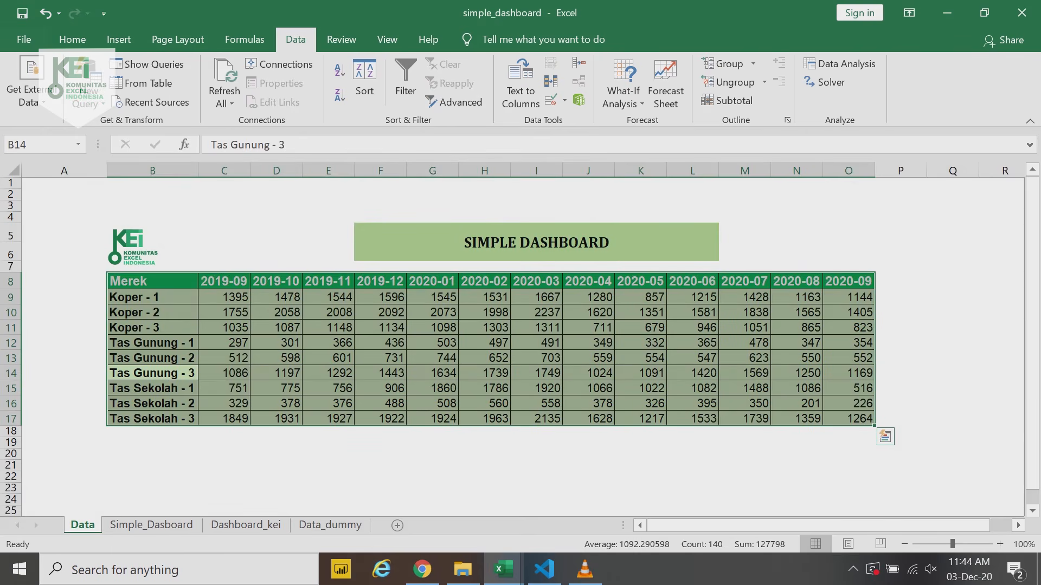
Copy the header row from Merek to 2020-09 on the Data sheet into cell A1 of Data_dummy, and select cell A2.
left_click(152, 281)
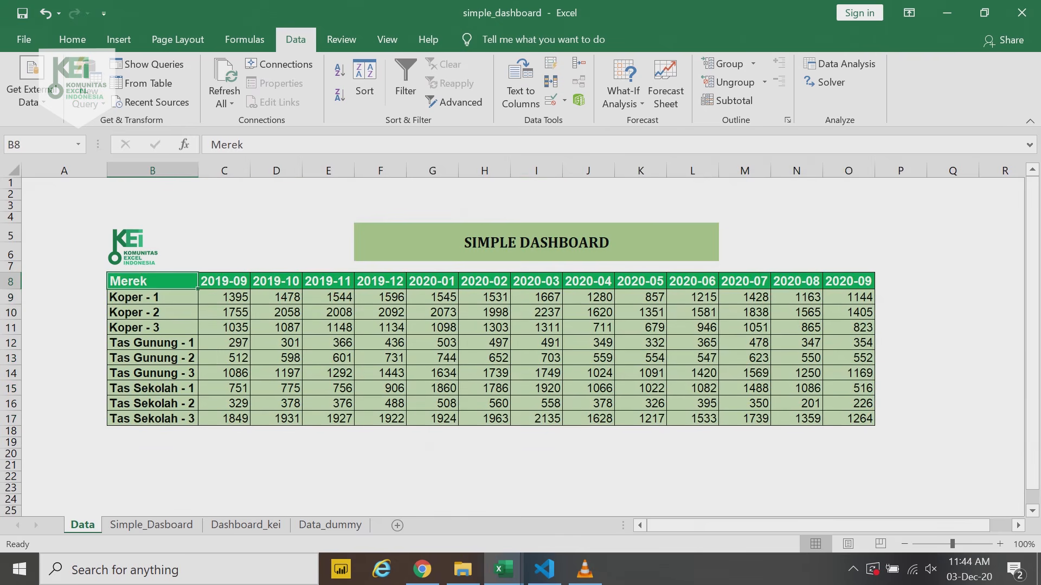
key("ctrl+shift+Right")
key("ctrl+c")
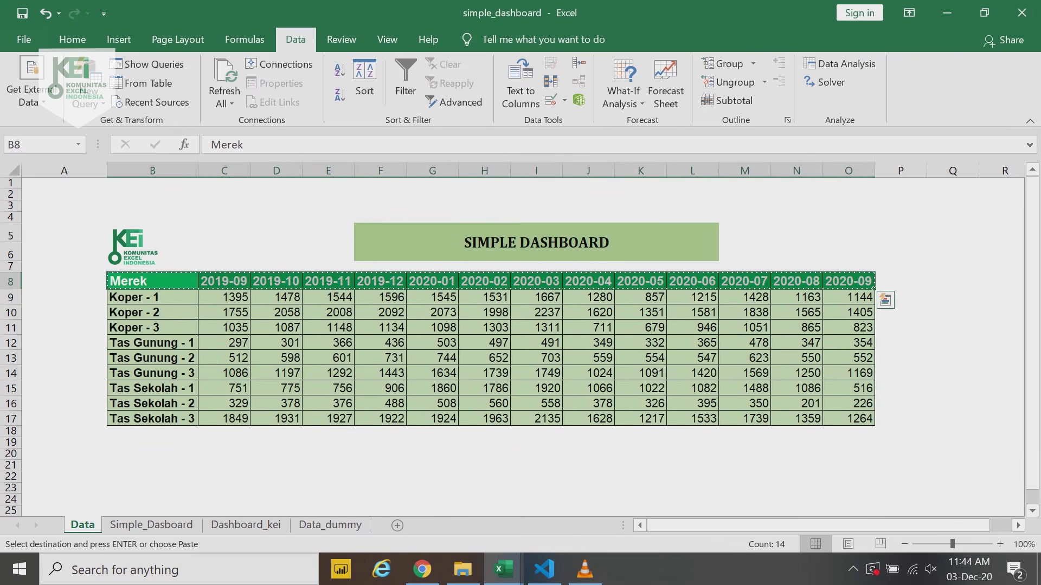
left_click(329, 524)
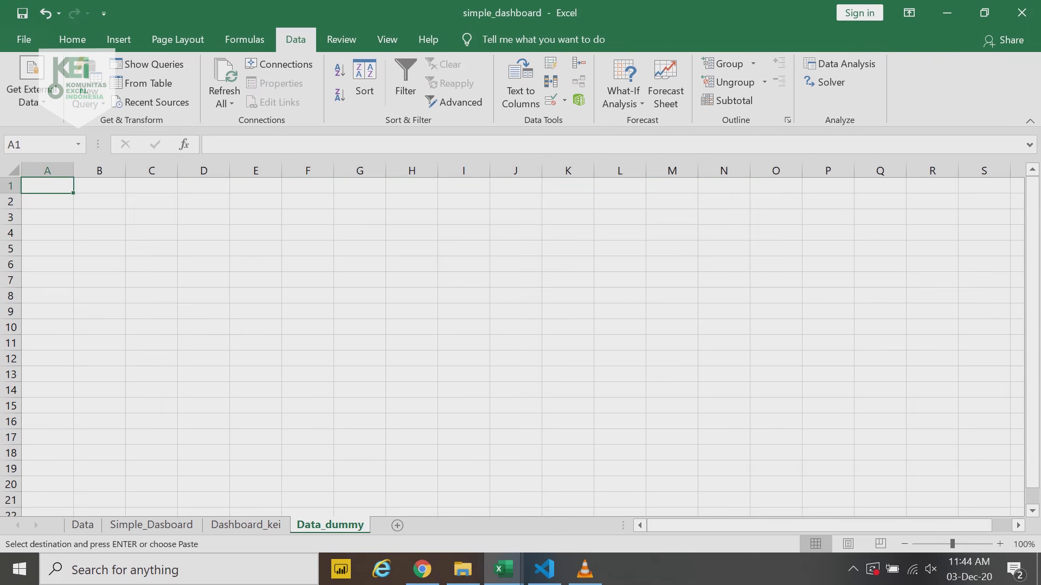
key("ctrl+v")
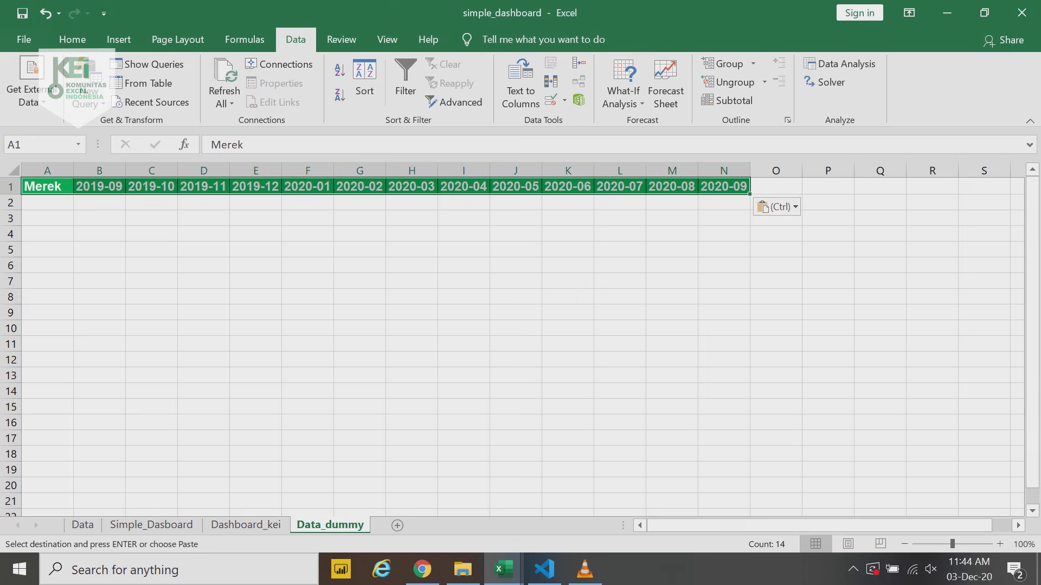
left_click(47, 202)
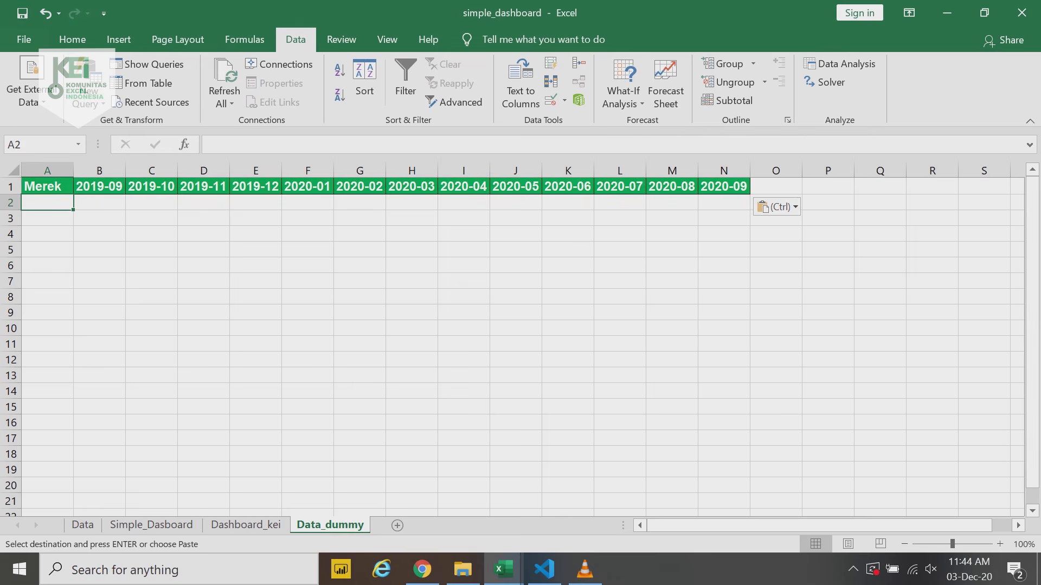
Link cell A2 of Data_dummy to the dropdown cell with =Dashboard_kei!B3.
type("=")
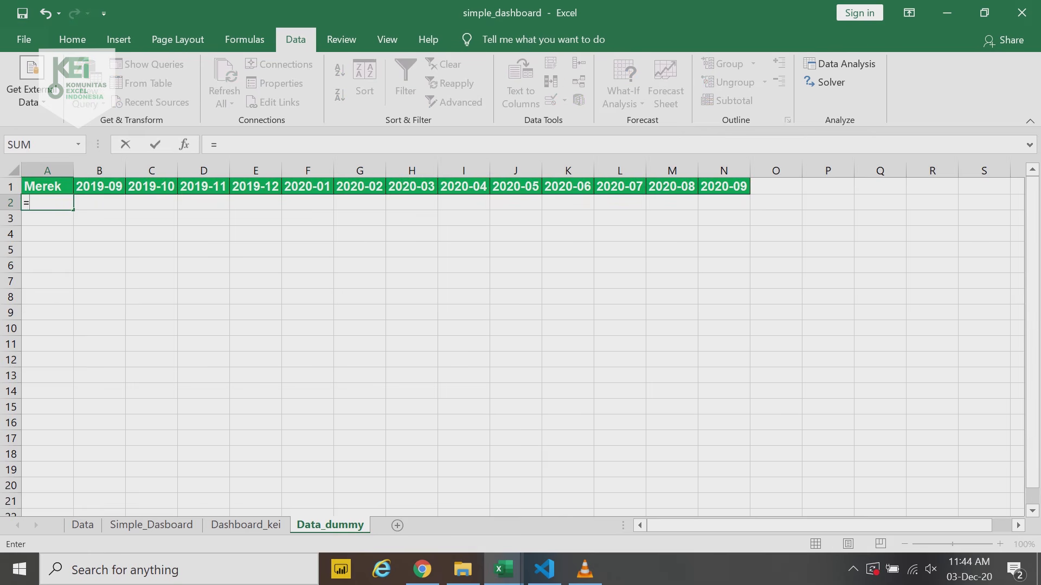
left_click(246, 525)
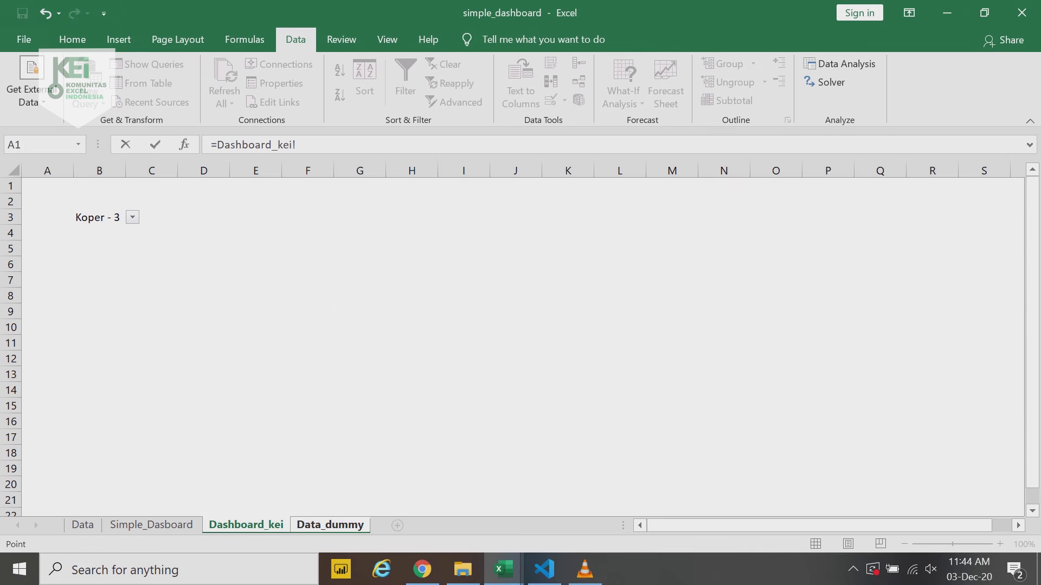
left_click(100, 249)
key("Up")
key("Up")
key("Return")
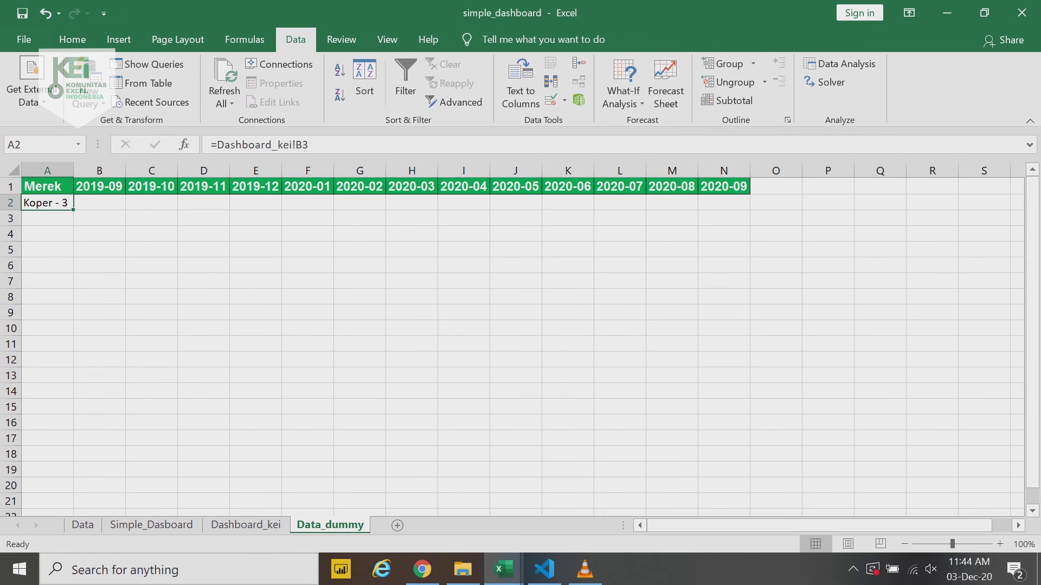
Choose Koper - 1 in the B3 dropdown of Dashboard_kei and return to Data_dummy to check the linked cell A2.
left_click(246, 525)
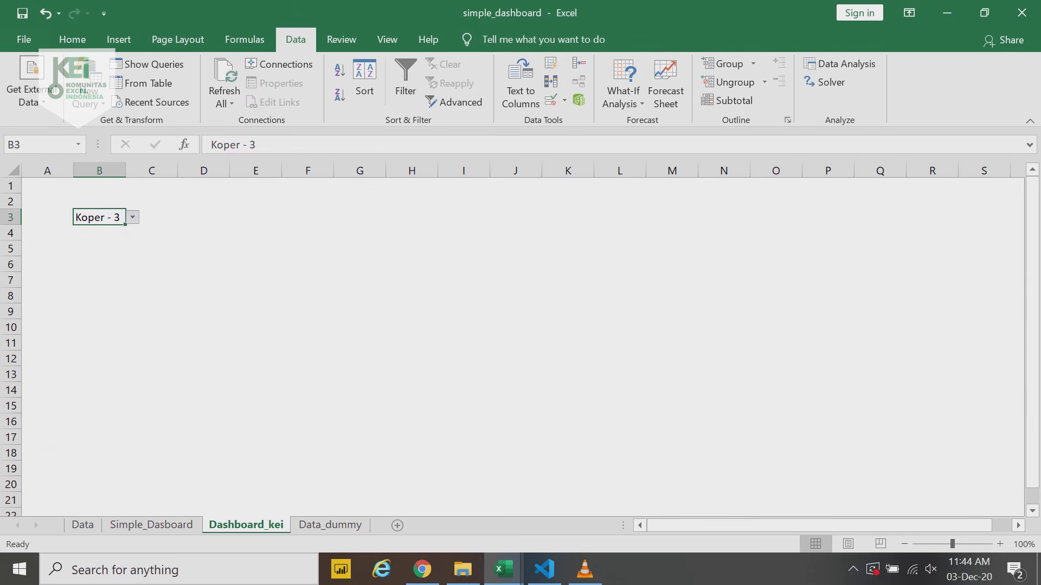
key("alt+Down")
key("Up")
key("Up")
key("Return")
left_click(330, 525)
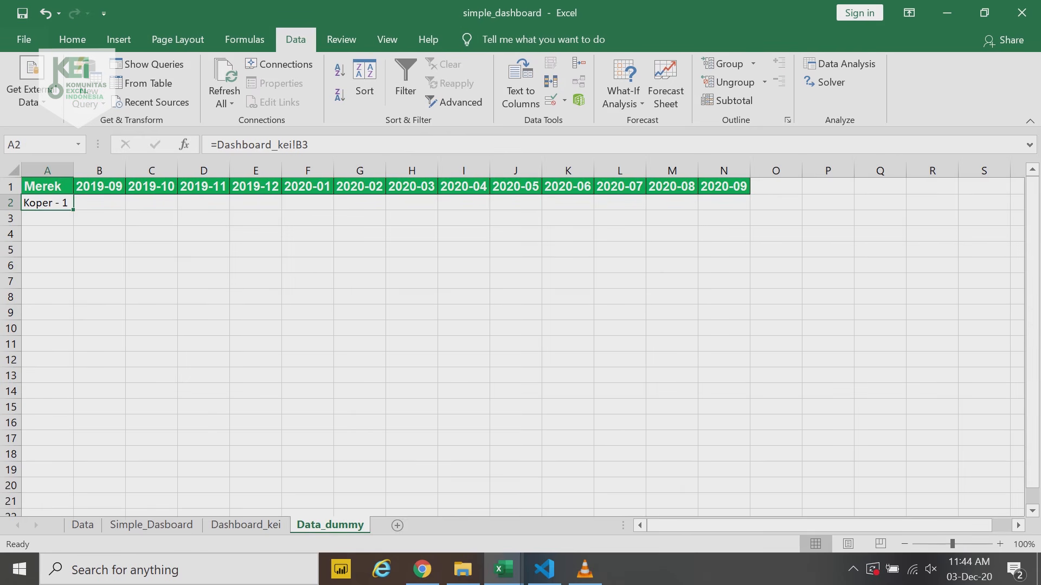
Enter =VLOOKUP(A2,Data!B9:O17,2,0) in cell B2 of Data_dummy, under the 2019-09 header.
left_click(99, 202)
left_click_drag(99, 202, 724, 202)
key("Left")
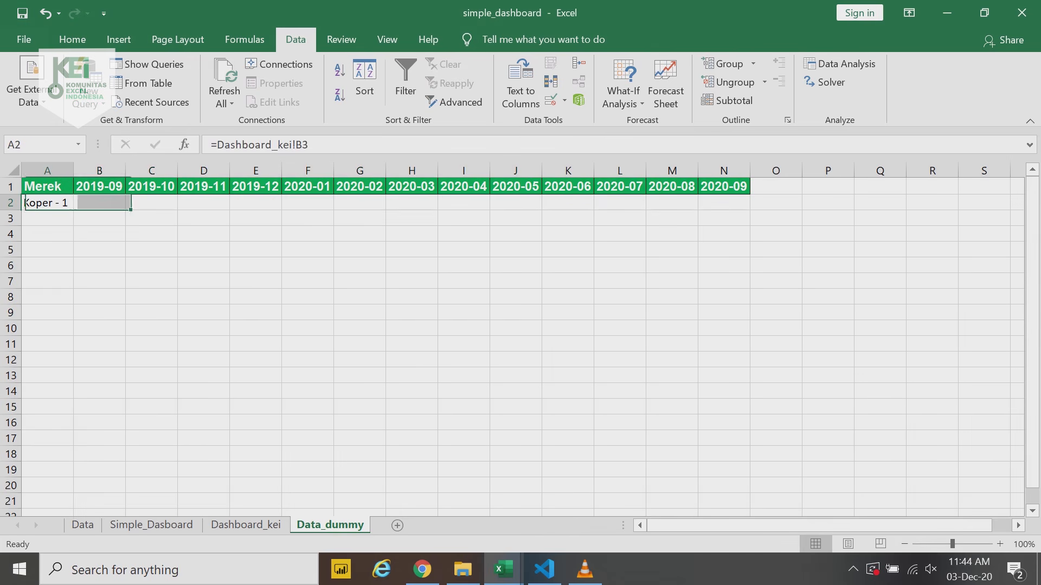
key("Right")
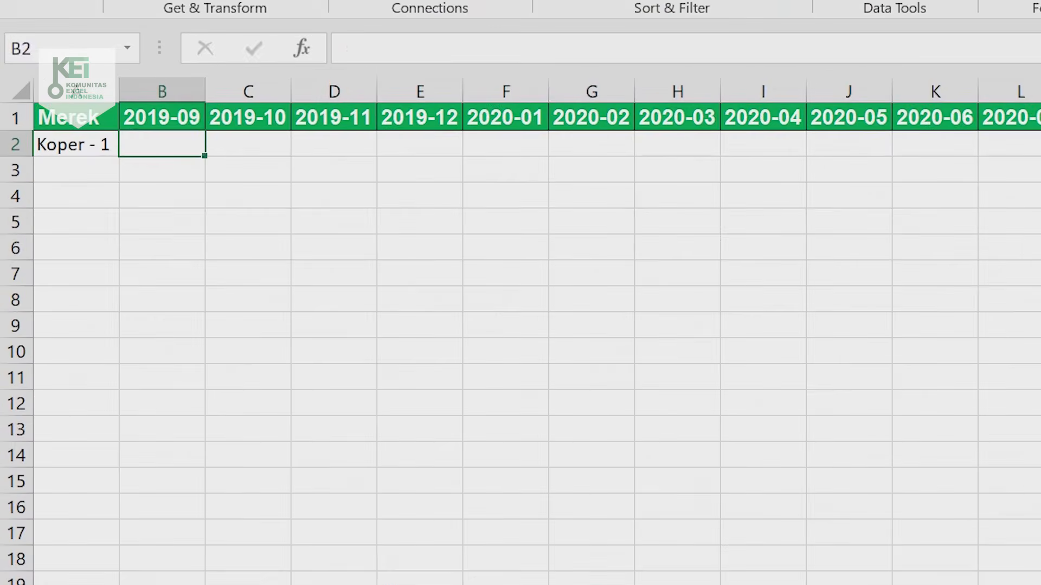
type("=vl")
key("Tab")
key("Left")
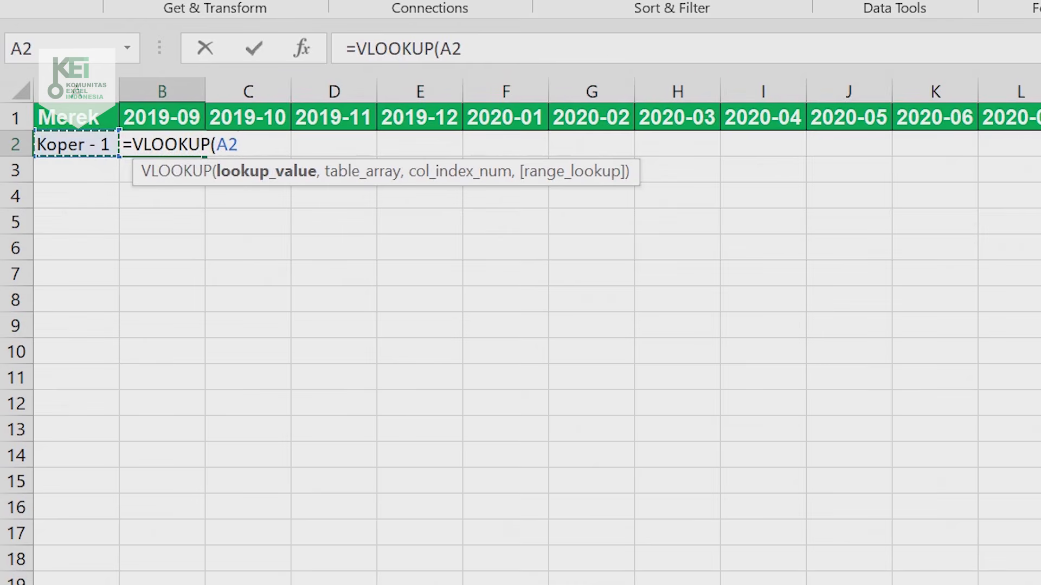
type(",")
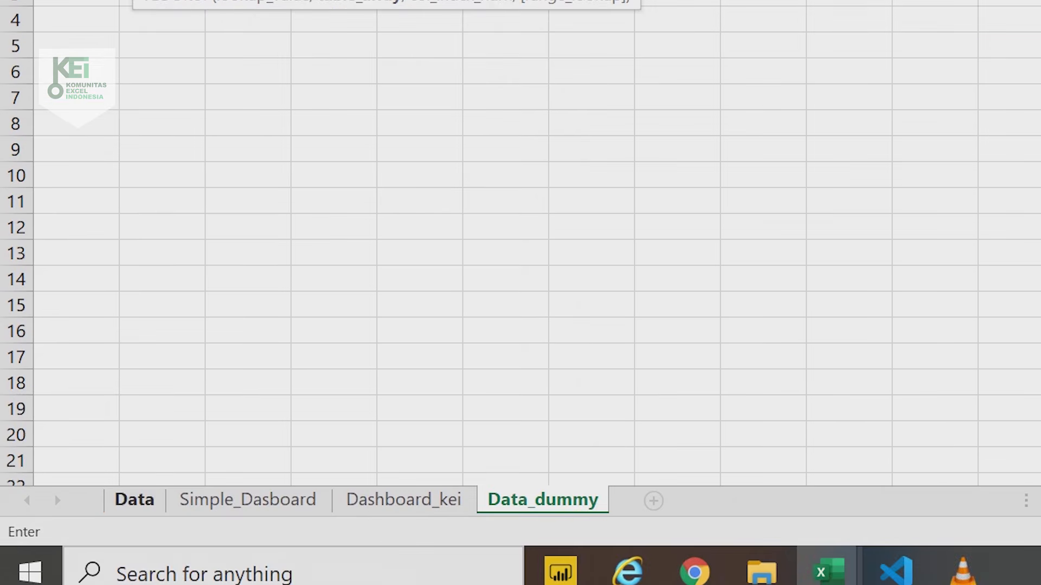
left_click(132, 499)
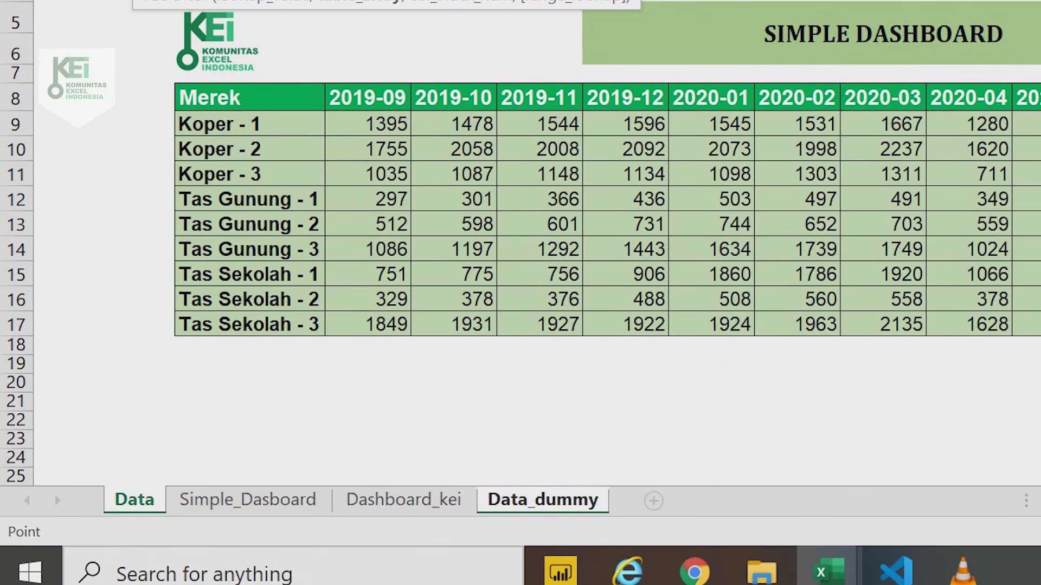
left_click(152, 297)
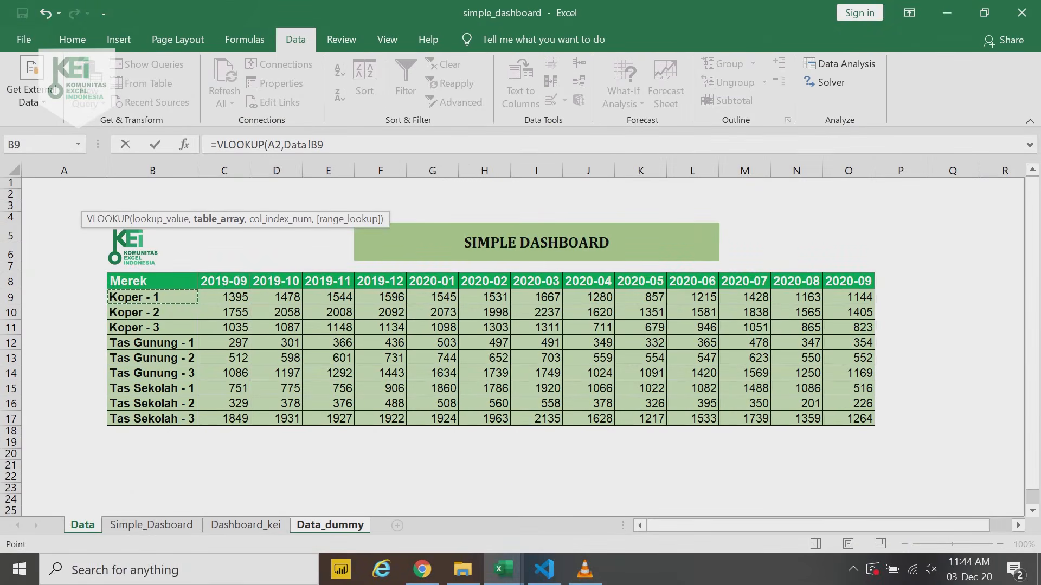
left_click_drag(153, 297, 848, 418)
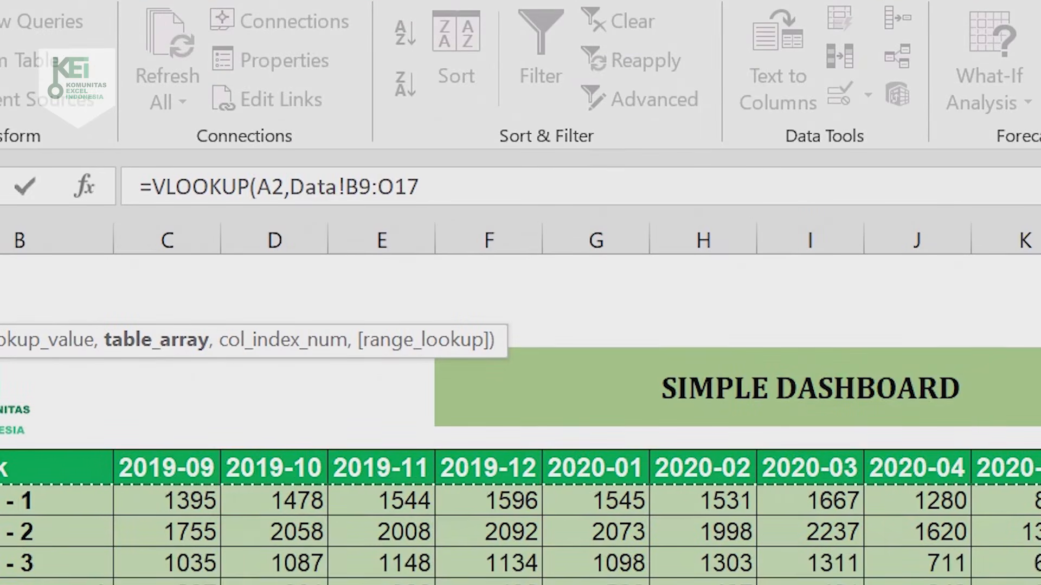
type(",")
type("2,0")
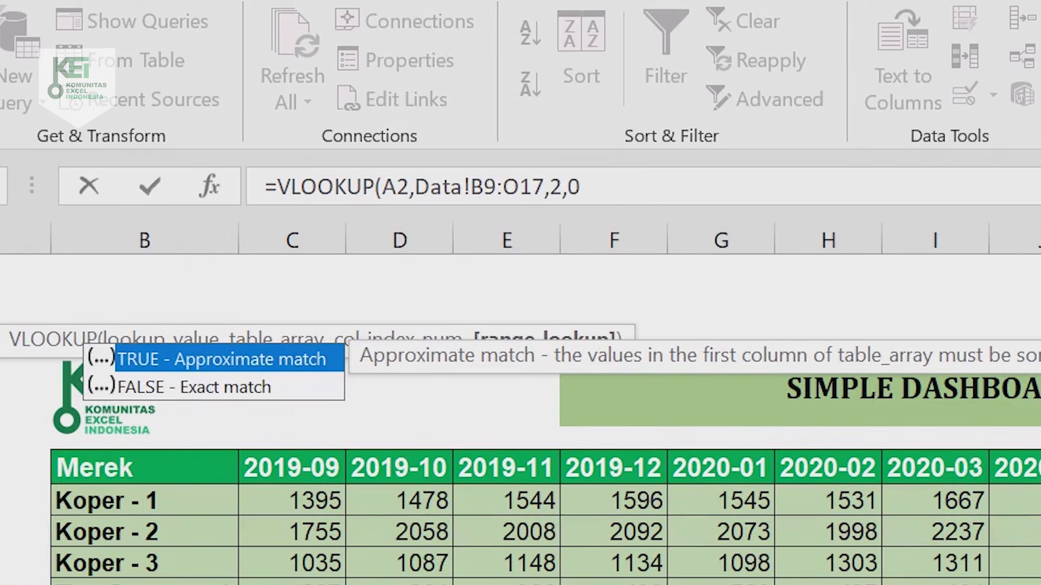
key("Return")
Lock the references in B2's formula so that it reads =VLOOKUP($A2,Data!$B$9:$O$17,2,0).
key("Up")
key("F2")
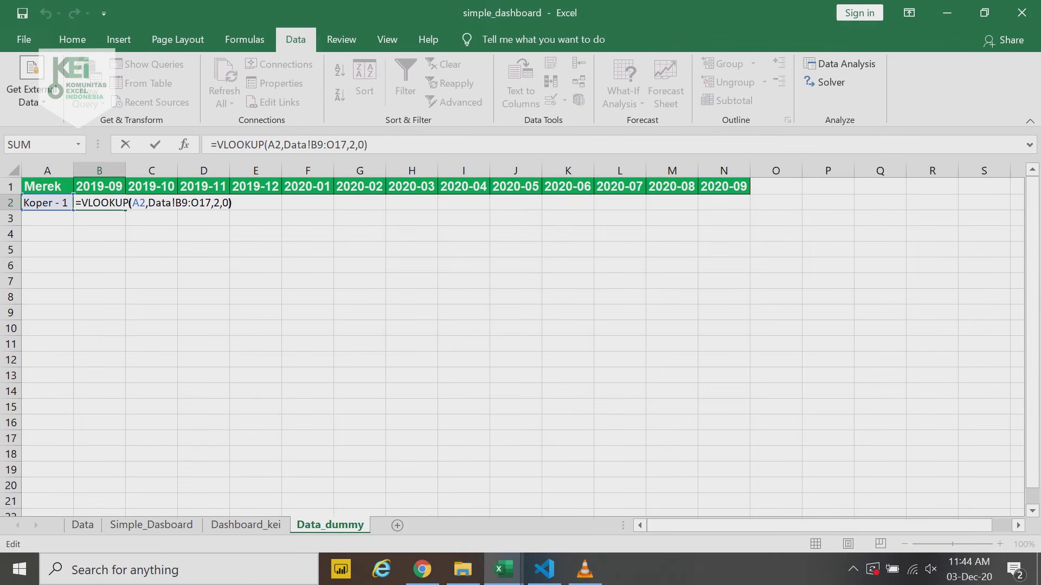
key("Left")
key("Left")
key("Left")
key("Left")
key("Left")
key("Left")
key("Left")
key("Left")
key("Left")
key("Left")
key("Left")
key("Left")
key("Left")
key("Left")
key("Left")
key("Left")
key("Left")
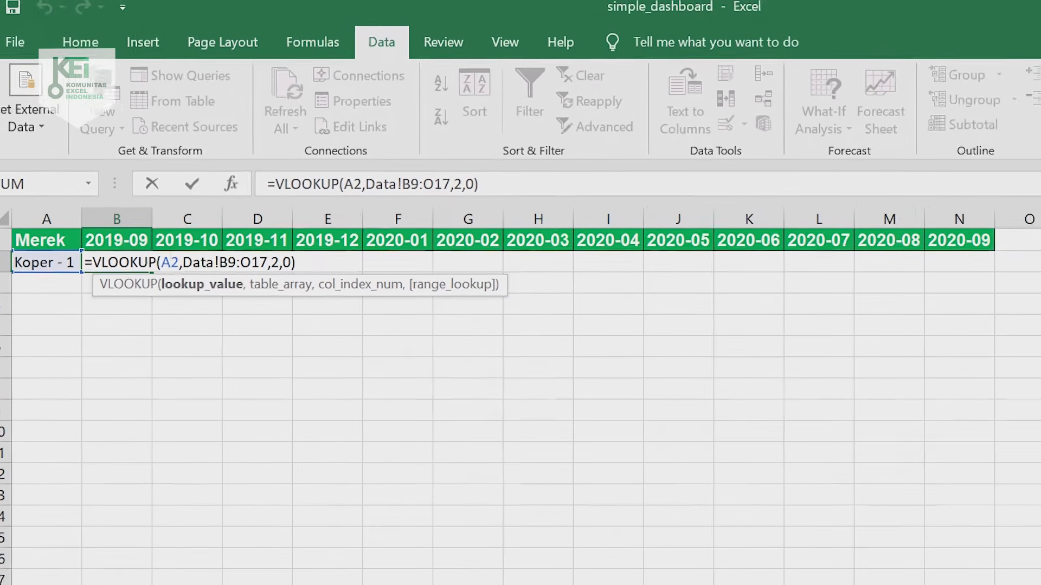
key("F4")
key("F4")
key("F4")
key("Right")
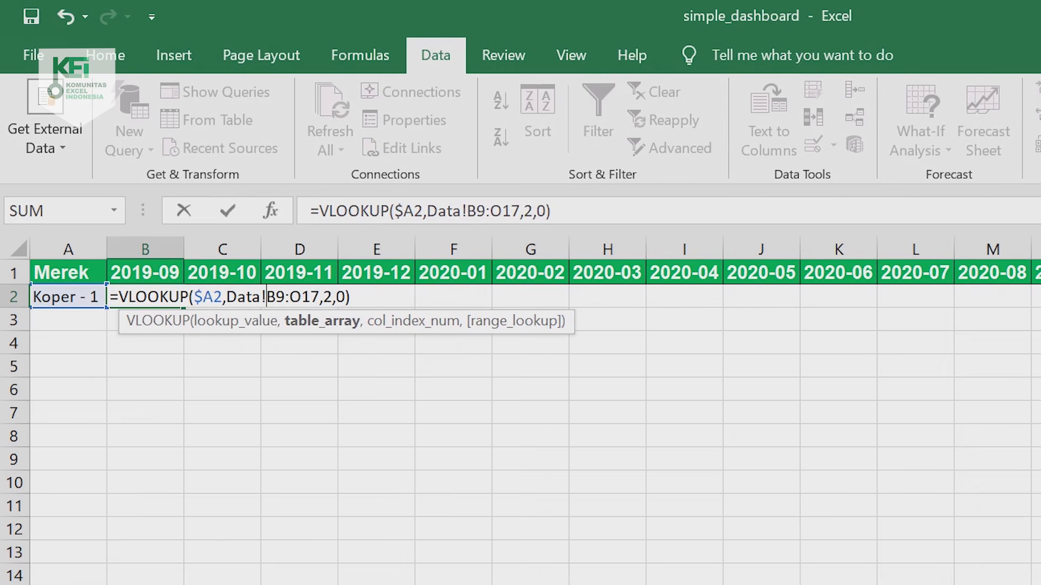
key("F4")
key("Right")
key("Right")
key("Right")
key("Right")
key("Right")
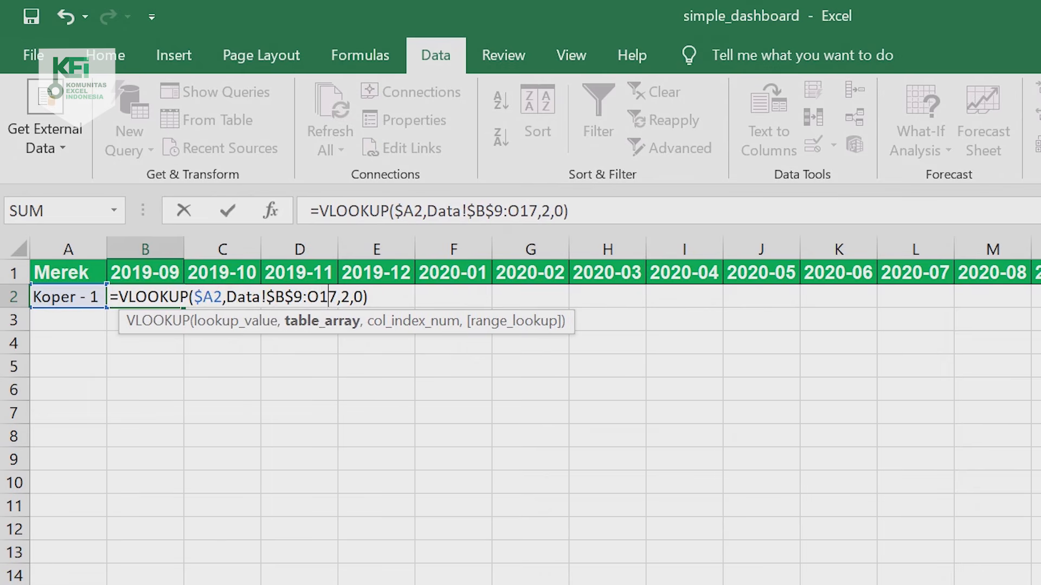
key("F4")
key("Return")
Examine the column index in B2's formula against the order of columns B to E on the Data sheet, and return to Data_dummy.
key("Up")
key("F2")
key("Left")
key("Left")
key("Left")
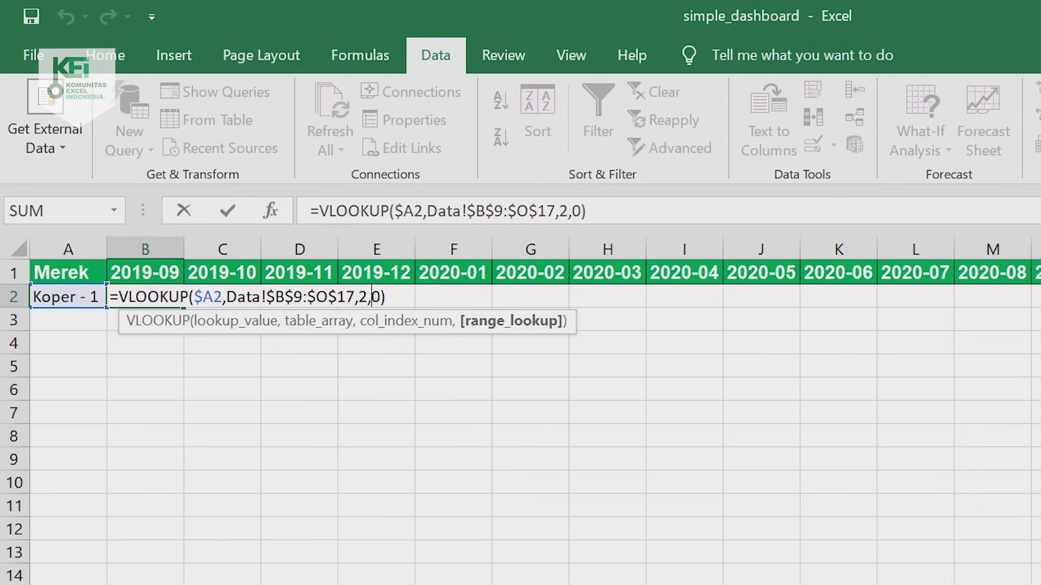
key("shift+Left")
key("Escape")
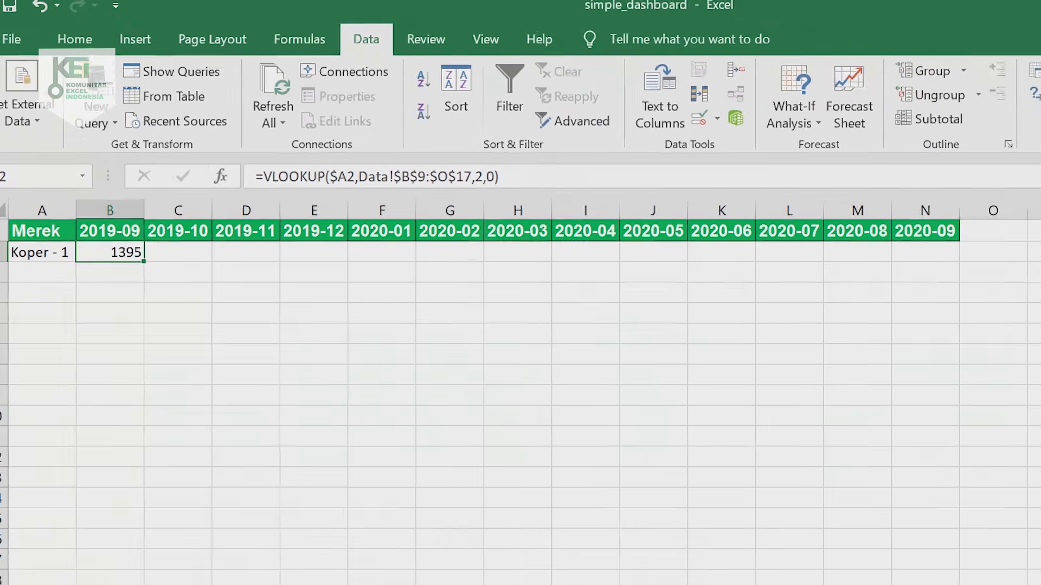
key("ctrl+Page_Up")
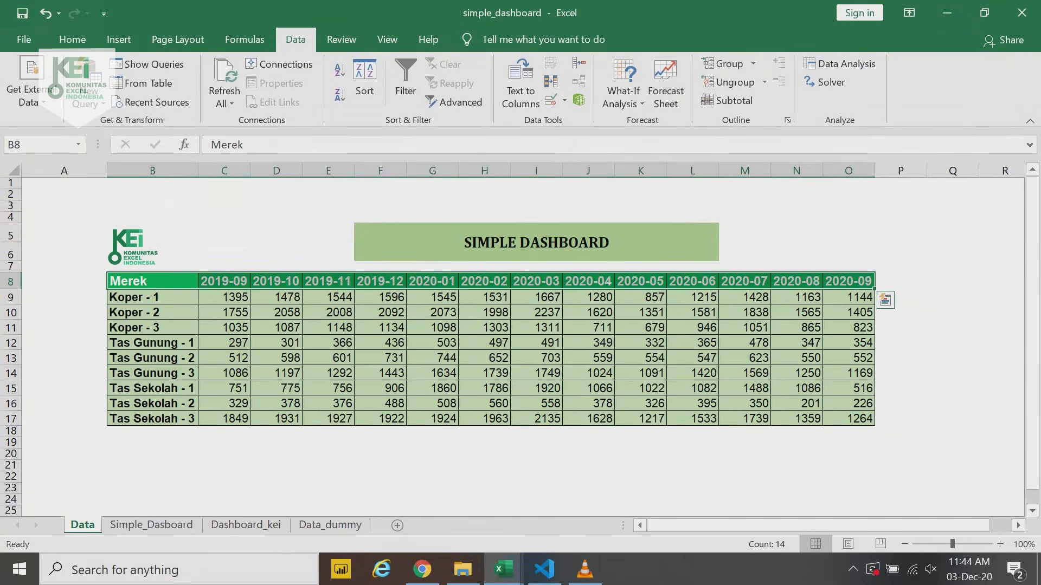
left_click(153, 170)
left_click(224, 170)
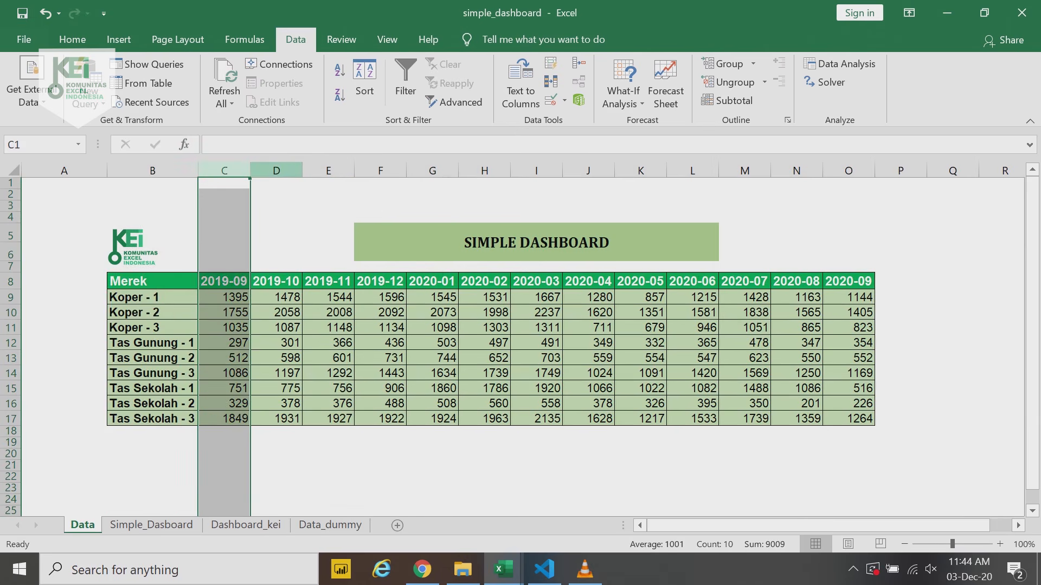
left_click(276, 170)
left_click(329, 171)
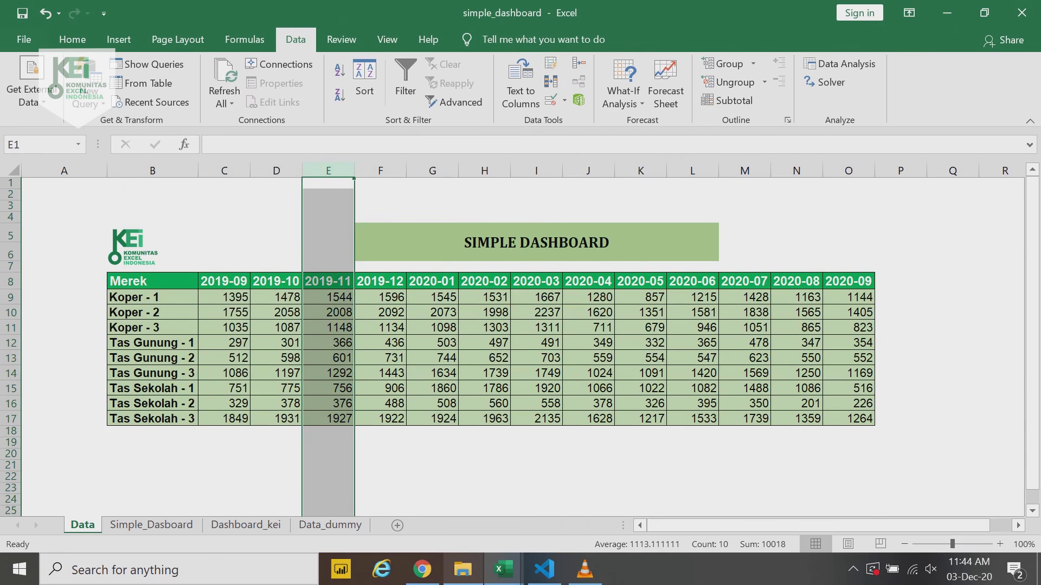
left_click(330, 525)
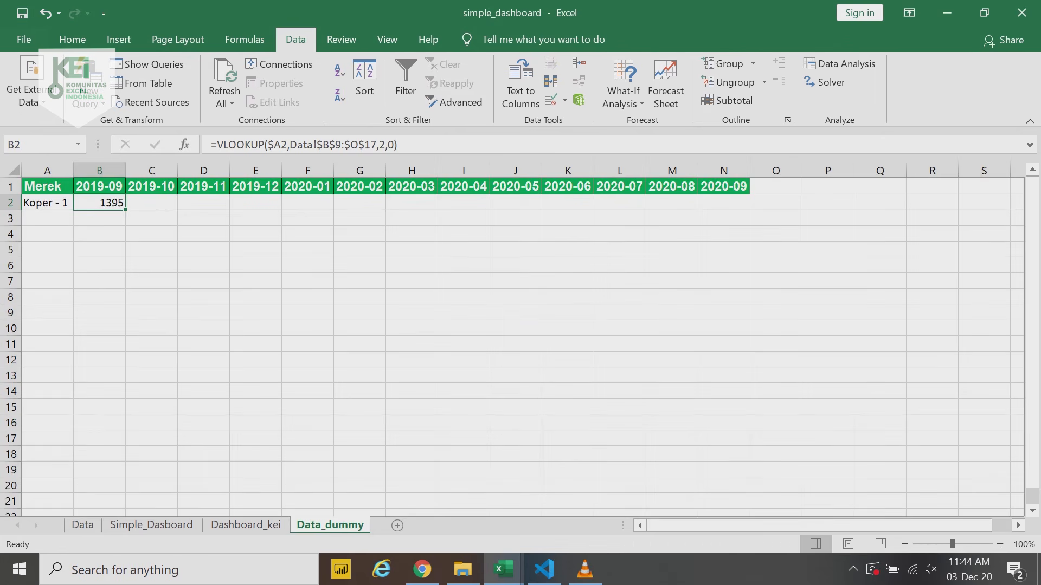
Copy B2's VLOOKUP formula text into cell C2 and set its column index to 3.
key("F2")
key("shift+Home")
key("ctrl+c")
key("Escape")
key("Right")
key("ctrl+v")
key("Left")
key("Left")
key("Left")
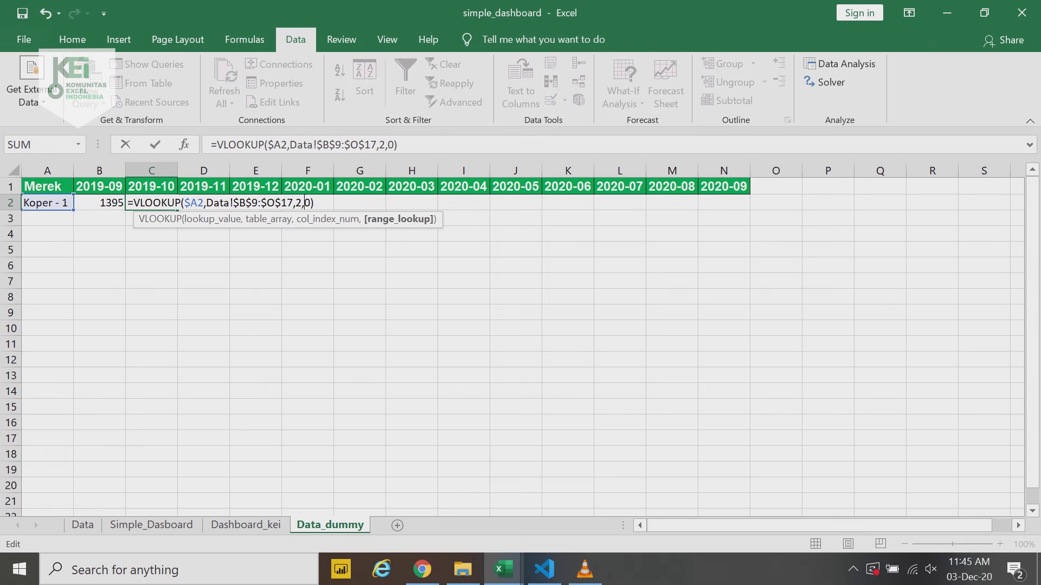
key("BackSpace")
type("3")
key("Tab")
Paste the VLOOKUP formula into cell D2 for 2019-11 with column index 4.
key("F2")
key("ctrl+v")
key("Left")
key("Left")
key("Left")
key("BackSpace")
type("4")
key("Tab")
Paste the VLOOKUP formula into cell E2 for 2019-12 with column index 5.
key("F2")
key("ctrl+v")
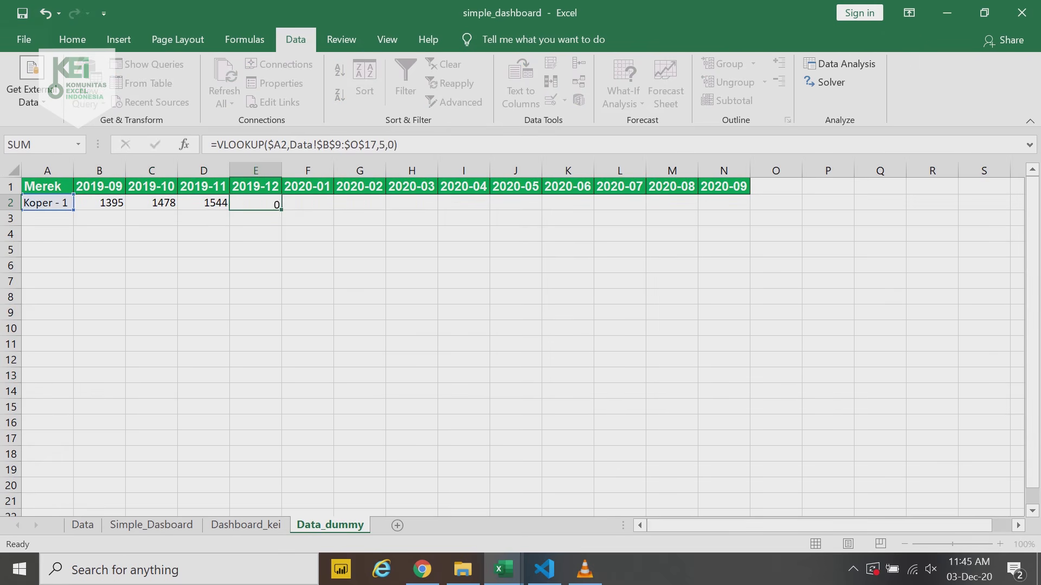
key("Left")
key("Left")
key("Left")
key("BackSpace")
type("5")
key("Tab")
Paste the VLOOKUP formula into cell F2 for 2020-01 with column index 6.
key("F2")
key("ctrl+v")
key("Left")
key("Left")
key("Left")
type("6")
key("Left")
key("BackSpace")
key("Tab")
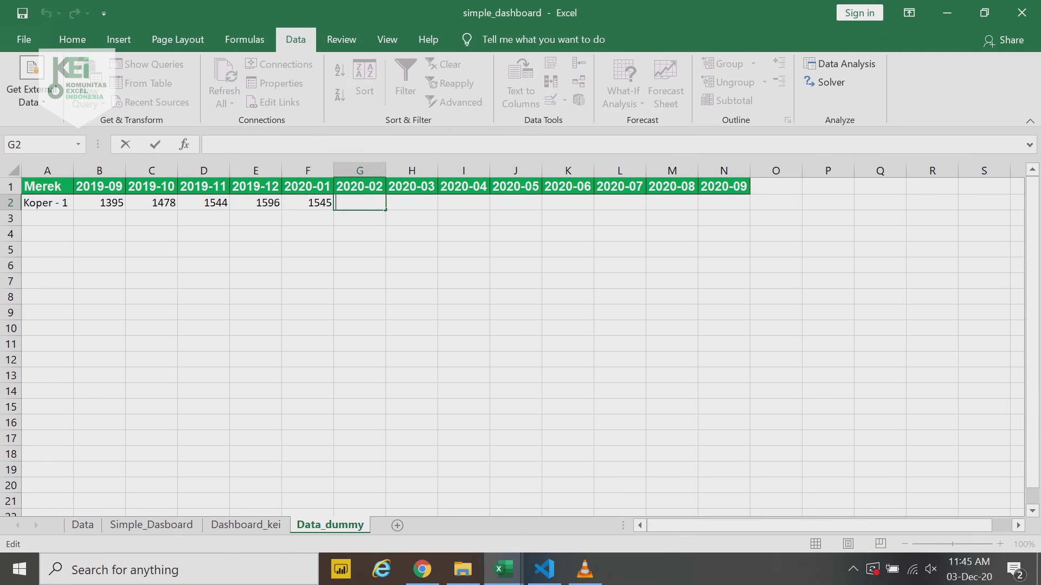
Paste the VLOOKUP formula into cell G2 for 2020-02 with column index 7.
key("F2")
key("ctrl+v")
key("Left")
key("Left")
key("Left")
key("BackSpace")
type("7")
key("Tab")
Paste the VLOOKUP formula into cell H2 for 2020-03 with column index 8.
key("F2")
key("ctrl+v")
key("Left")
key("Left")
key("Left")
key("BackSpace")
type("8")
key("Tab")
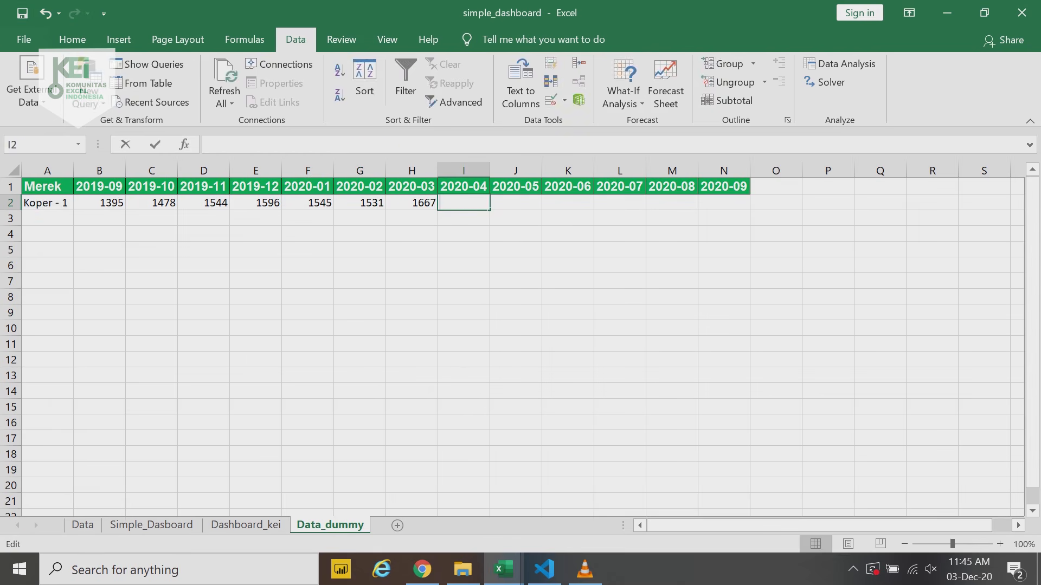
Paste the VLOOKUP formula into cell I2 for 2020-04 with column index 9.
key("F2")
key("ctrl+v")
key("Left")
key("Left")
key("Left")
key("BackSpace")
type("9")
key("Tab")
Paste the VLOOKUP formula into cell J2 for 2020-05 with column index 10.
key("F2")
key("ctrl+v")
key("Left")
key("Left")
key("Left")
key("BackSpace")
type("10")
key("Tab")
Paste the VLOOKUP formula into cell K2 for 2020-06 with column index 11.
key("F2")
key("ctrl+v")
key("Left")
key("Left")
key("Left")
key("BackSpace")
type("11")
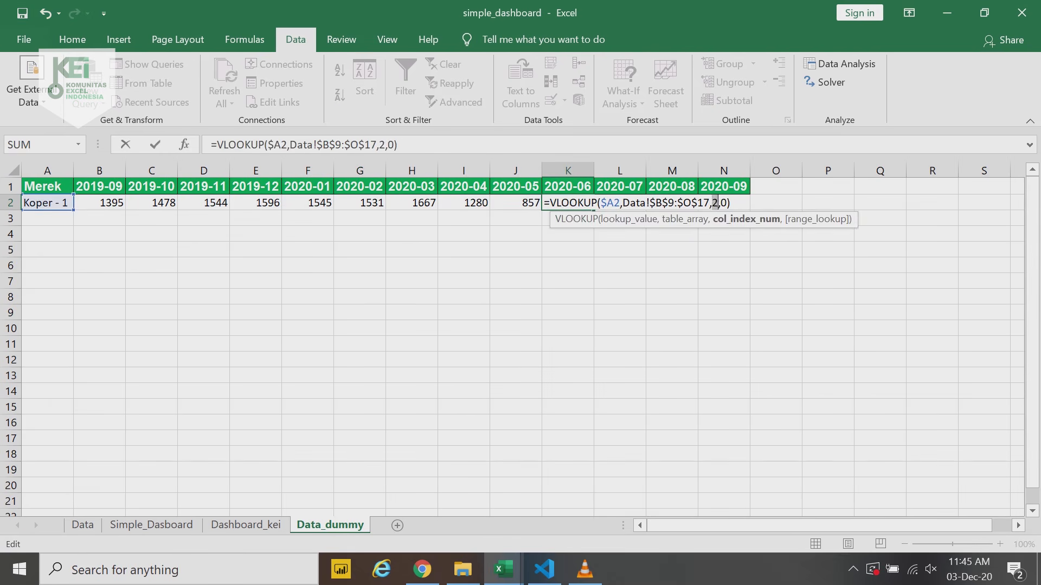
key("Tab")
Paste the VLOOKUP formula into cell L2 for 2020-07 with column index 12.
key("F2")
key("ctrl+v")
key("Left")
key("Left")
key("Left")
key("BackSpace")
type("12")
key("Tab")
Paste the VLOOKUP formula into cell M2 for 2020-08 with column index 13.
key("F2")
key("ctrl+v")
key("Left")
key("Left")
key("Left")
key("BackSpace")
type("13")
key("Tab")
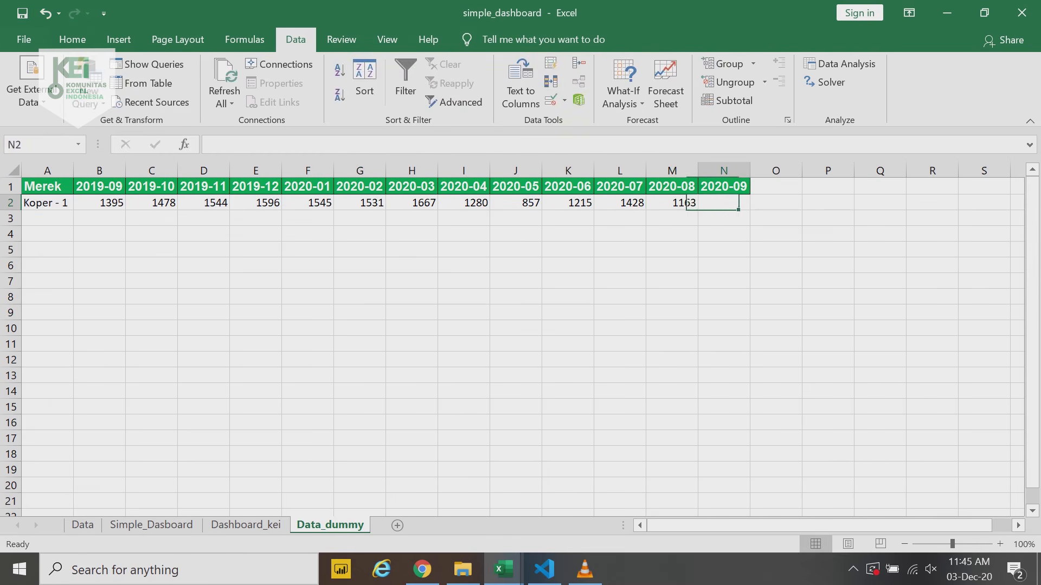
Paste the VLOOKUP formula into cell N2 for 2020-09 with column index 14.
key("F2")
key("ctrl+v")
key("Left")
key("Left")
key("Left")
key("Left")
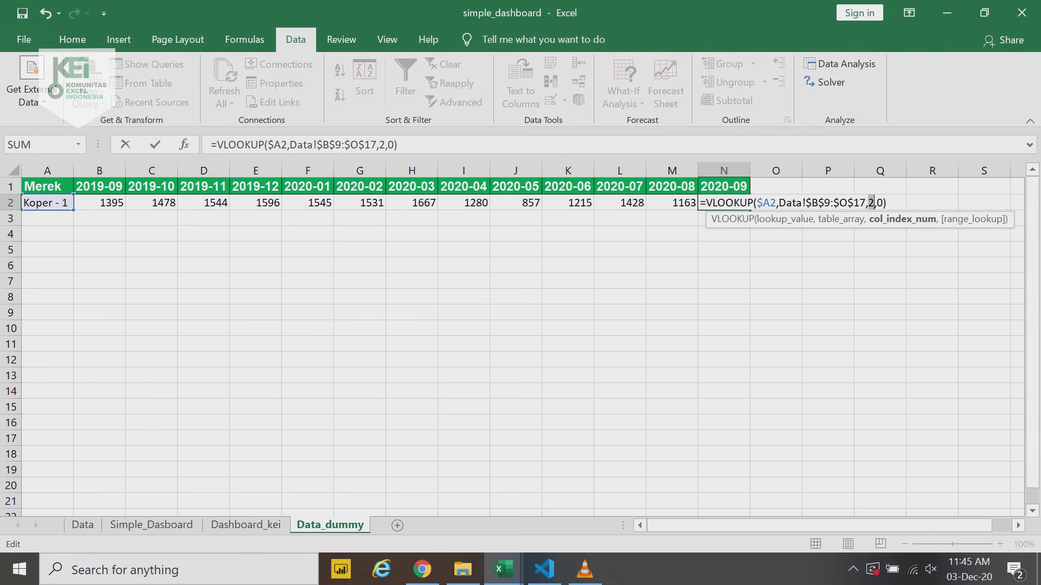
key("BackSpace")
type("14")
key("Return")
Set the font of the whole helper table A1:N2 to Cambria, size 8.
key("Up")
key("ctrl+a")
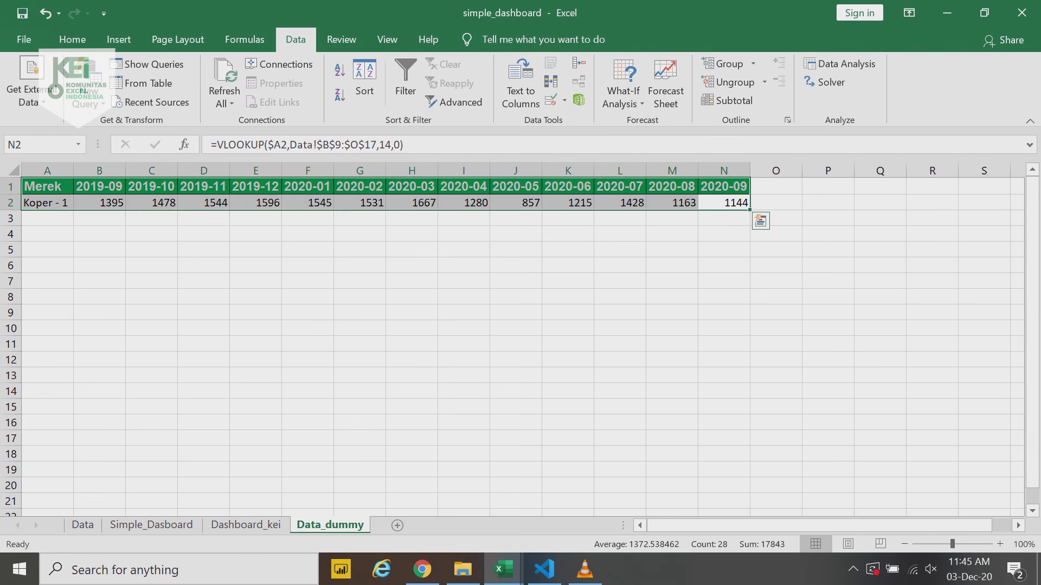
left_click(72, 40)
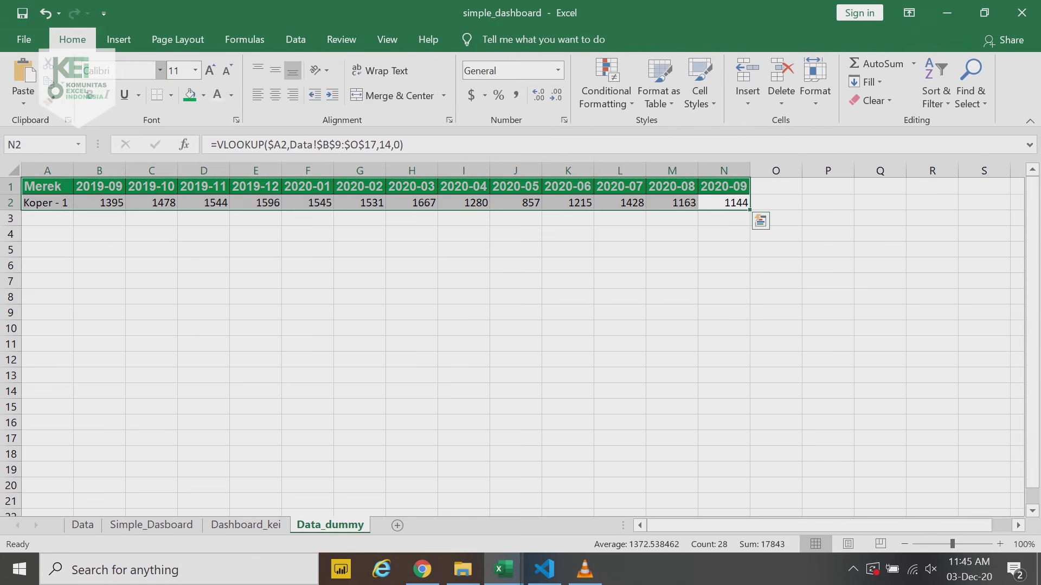
left_click(96, 71)
type("Cambria")
key("Return")
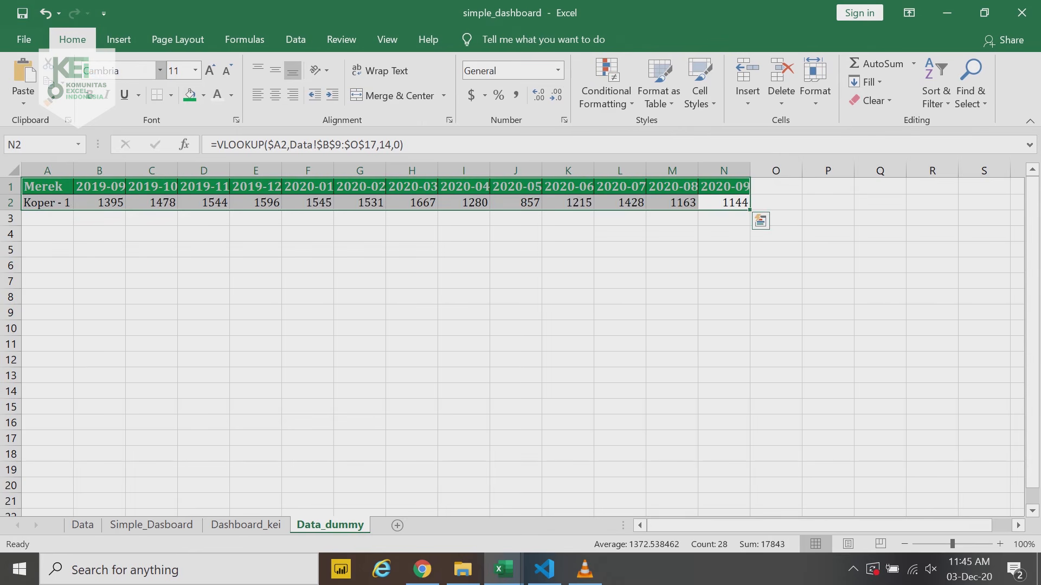
left_click(175, 70)
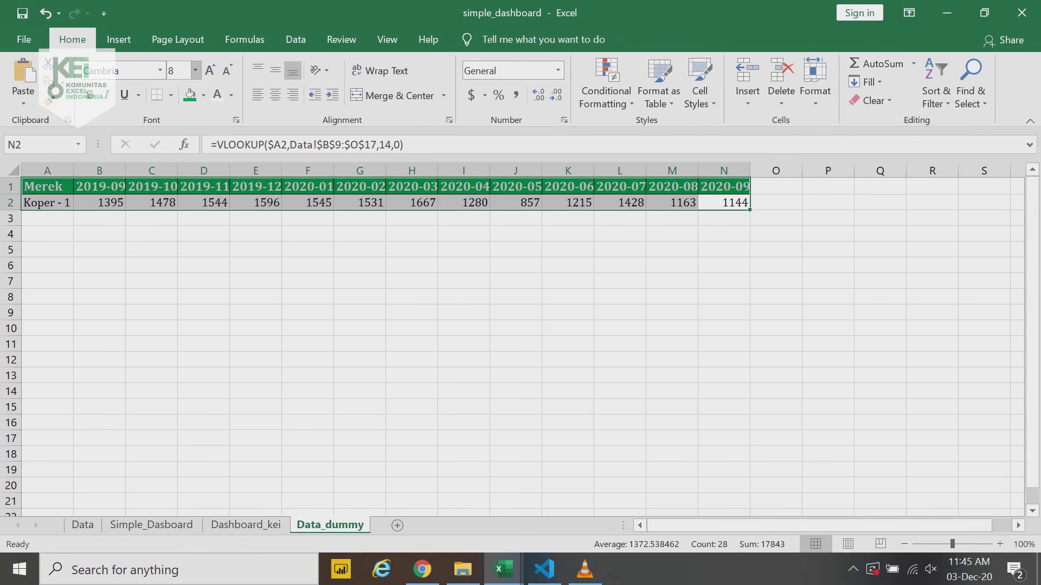
key("Return")
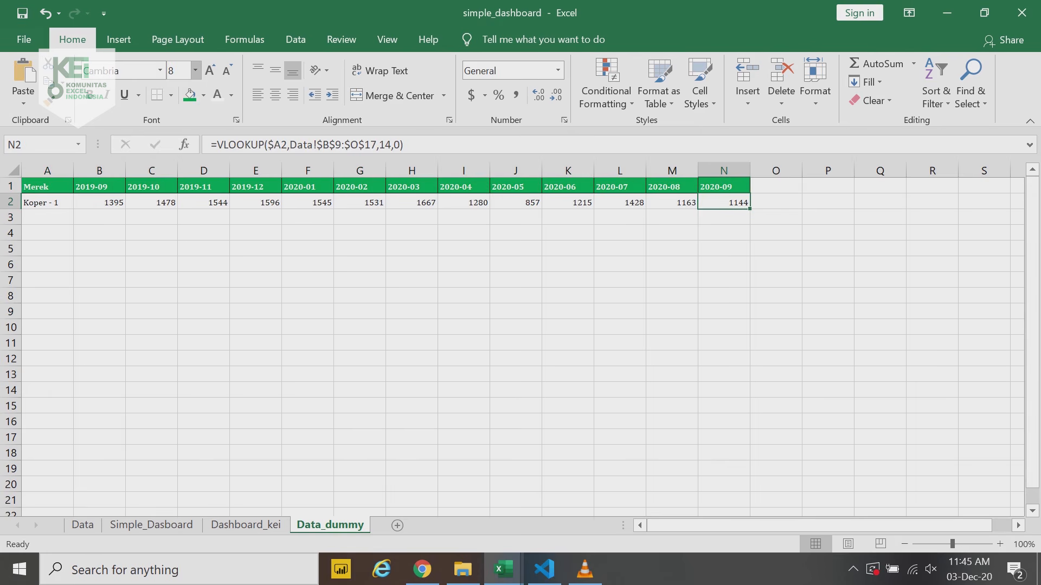
Insert a 2-D line chart from the helper table A1:N2 and move it to start at column E below the table.
key("ctrl+a")
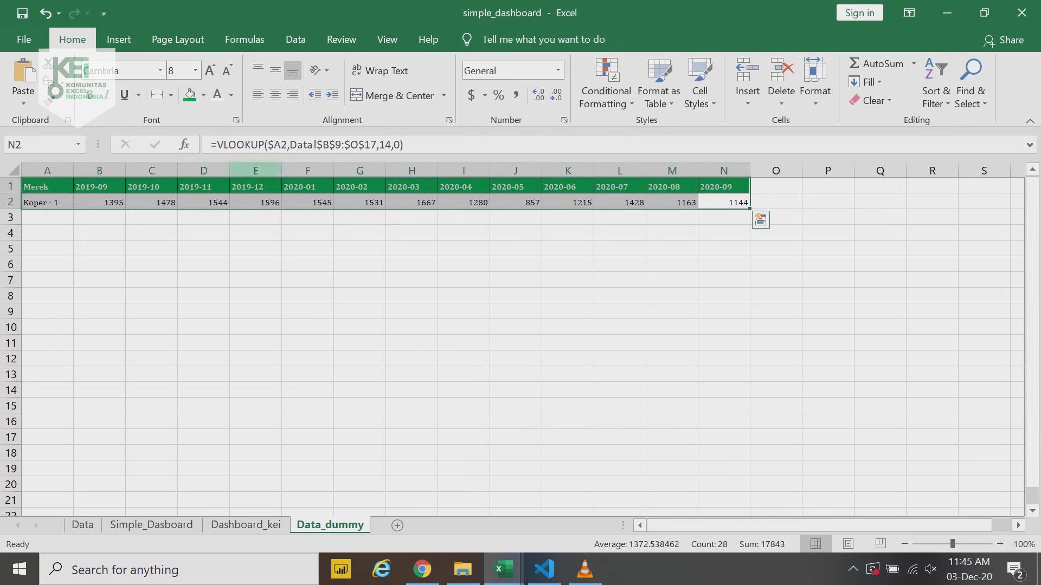
left_click(296, 39)
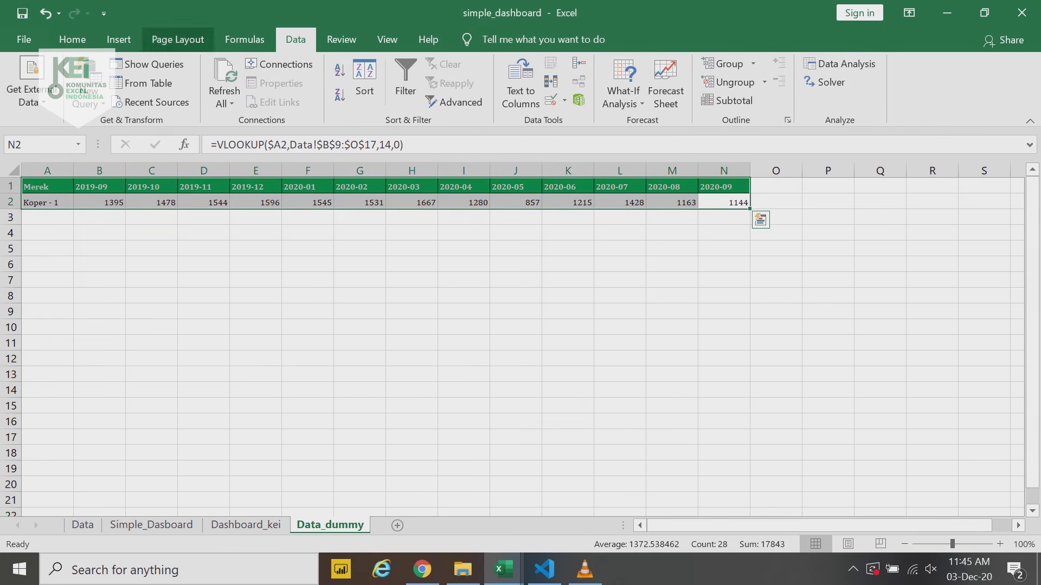
left_click(118, 39)
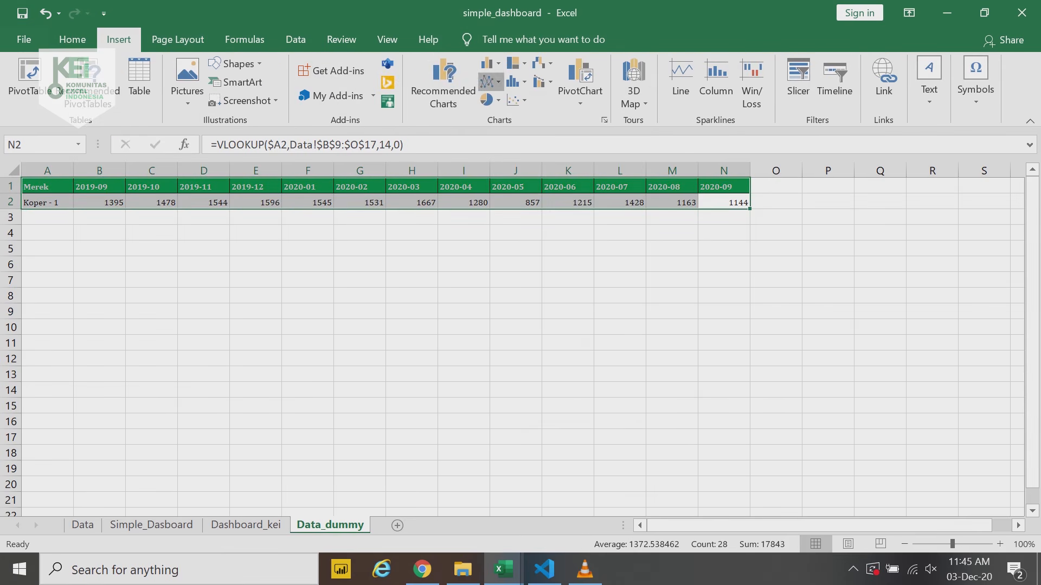
left_click(488, 81)
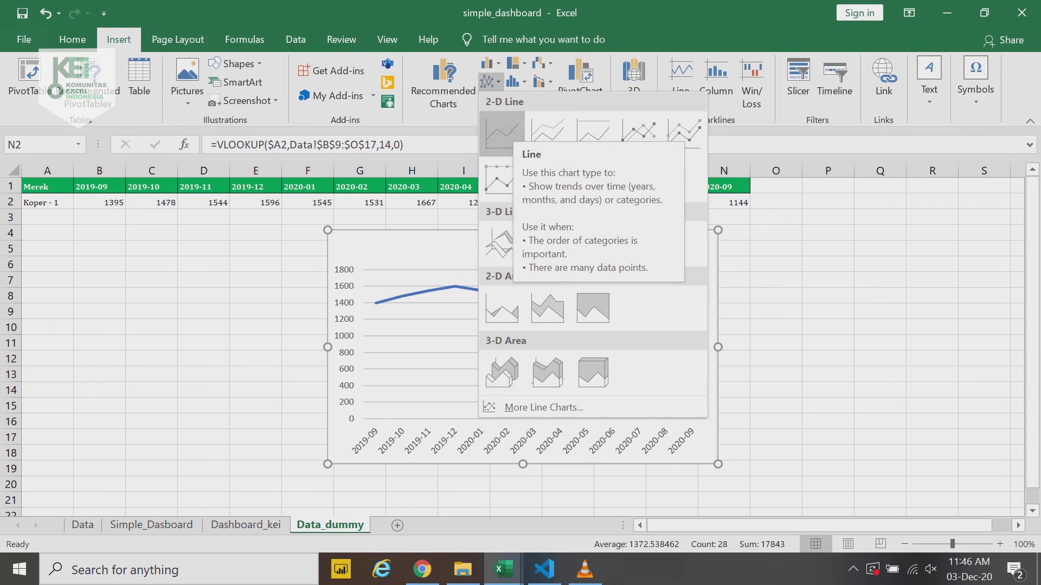
left_click(501, 135)
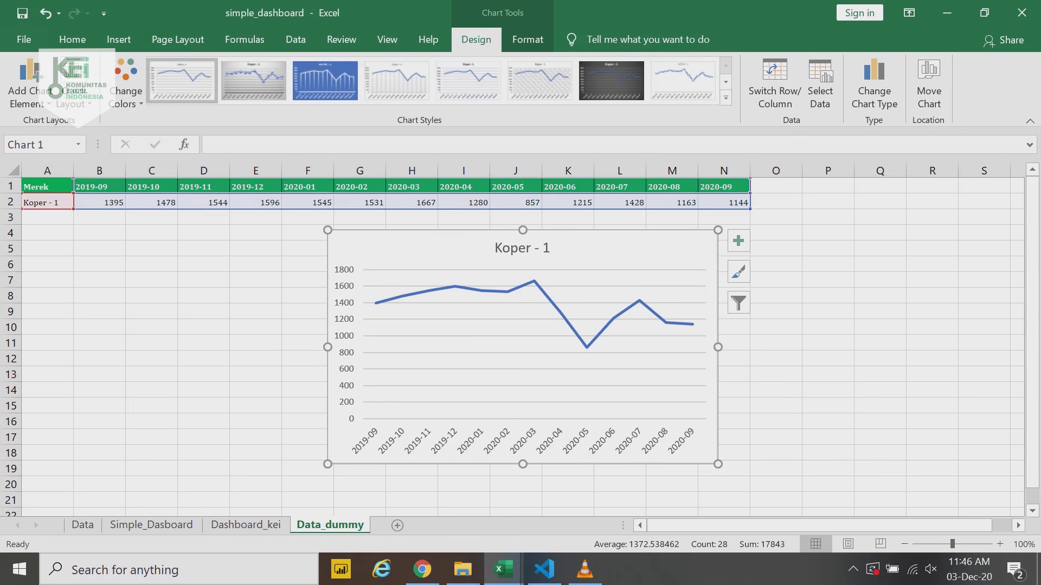
left_click_drag(542, 239, 459, 243)
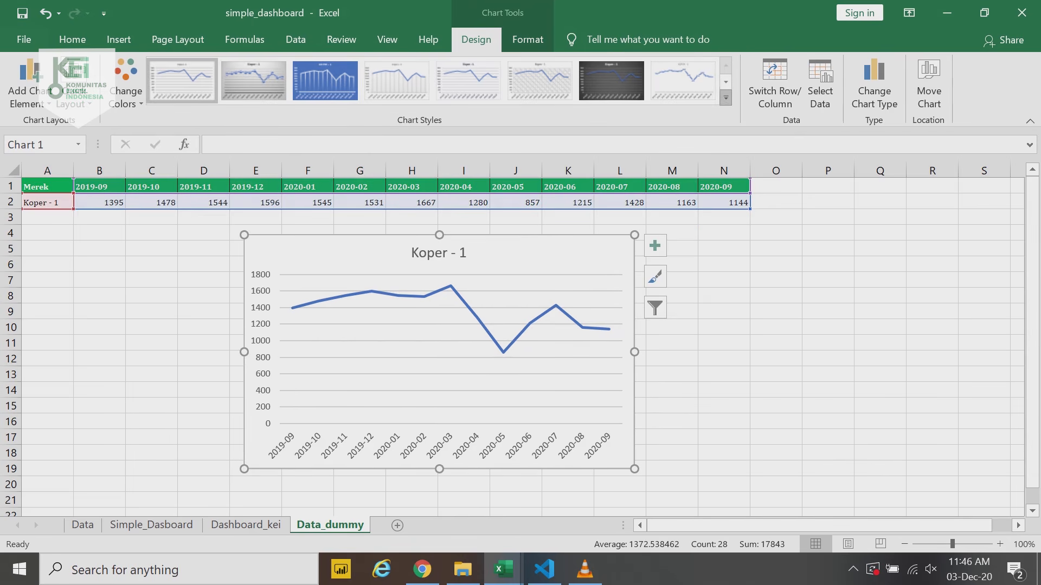
Apply the solid blue chart style with white drop lines and data labels, and open the chart element options.
left_click(725, 98)
left_click(397, 127)
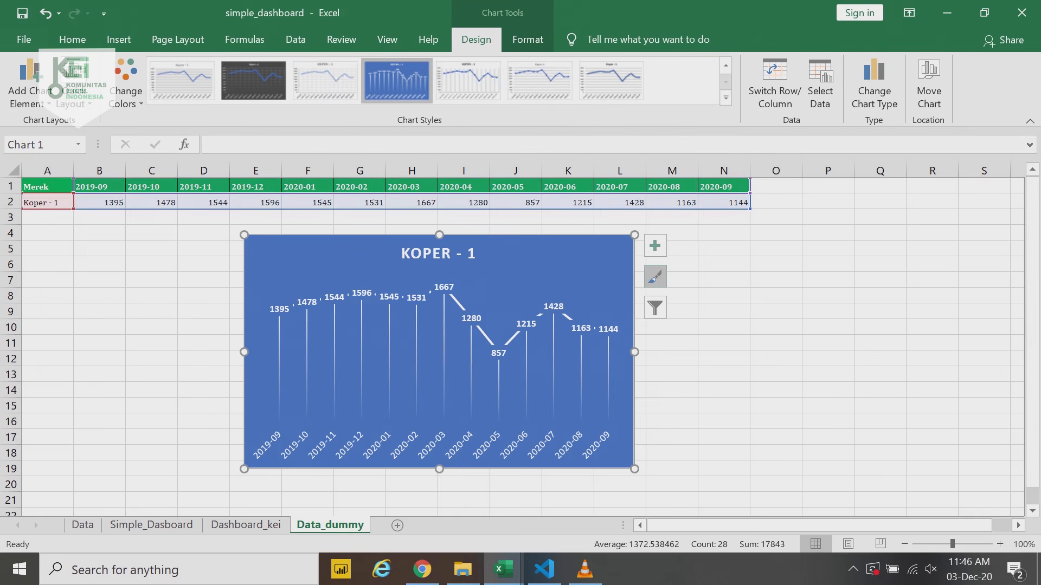
left_click(655, 277)
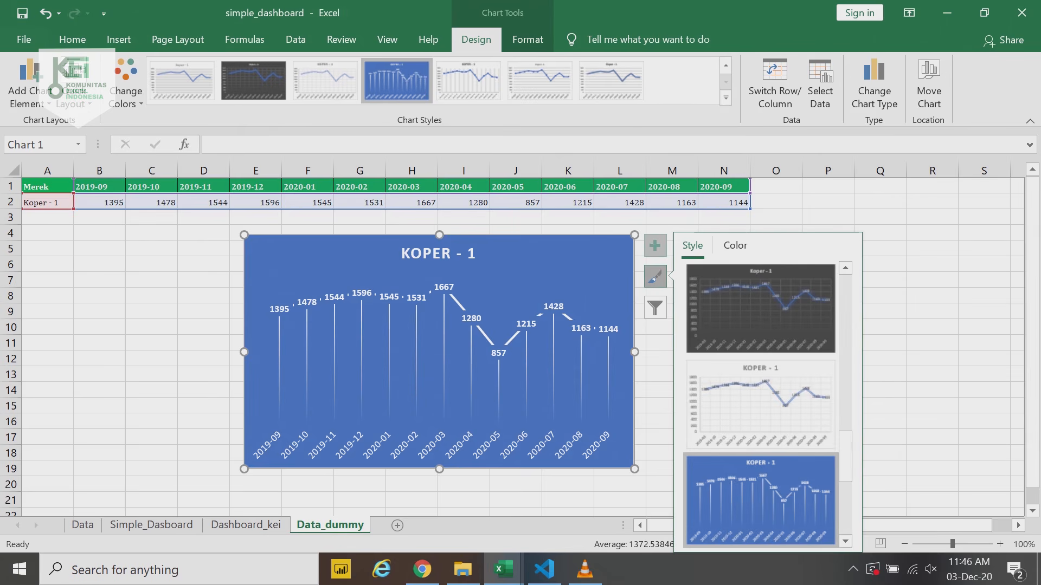
left_click(655, 245)
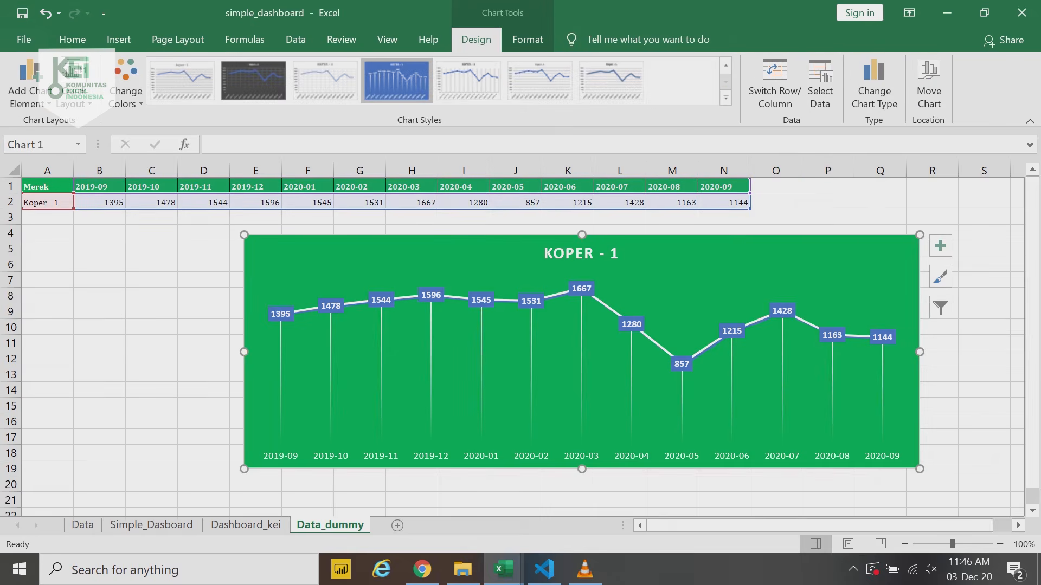
Move the line chart from Data_dummy to the Dashboard_kei sheet, placing it just below the brand dropdown in B3.
key("ctrl+x")
left_click(245, 525)
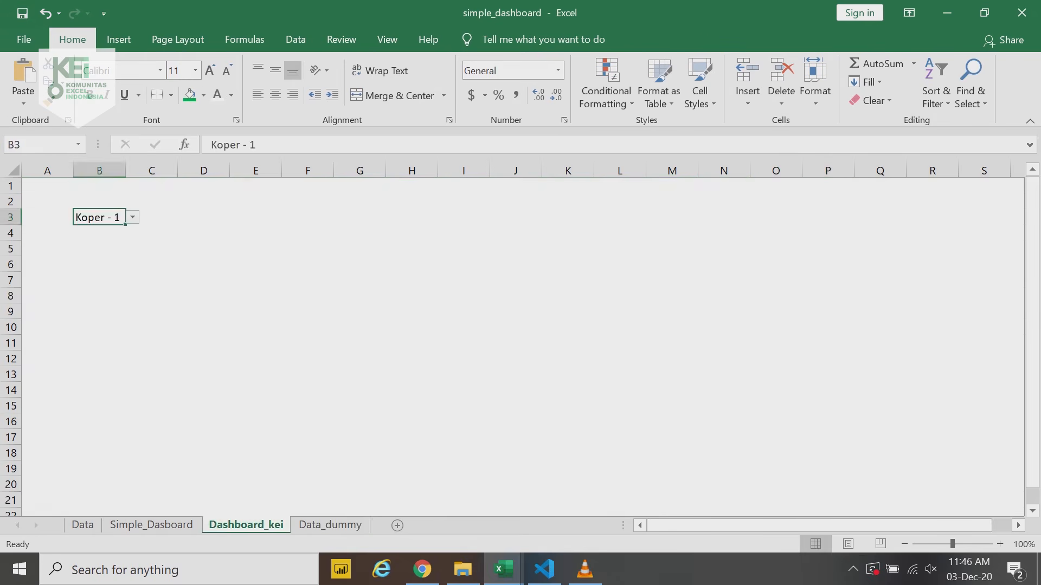
left_click(99, 265)
key("ctrl+v")
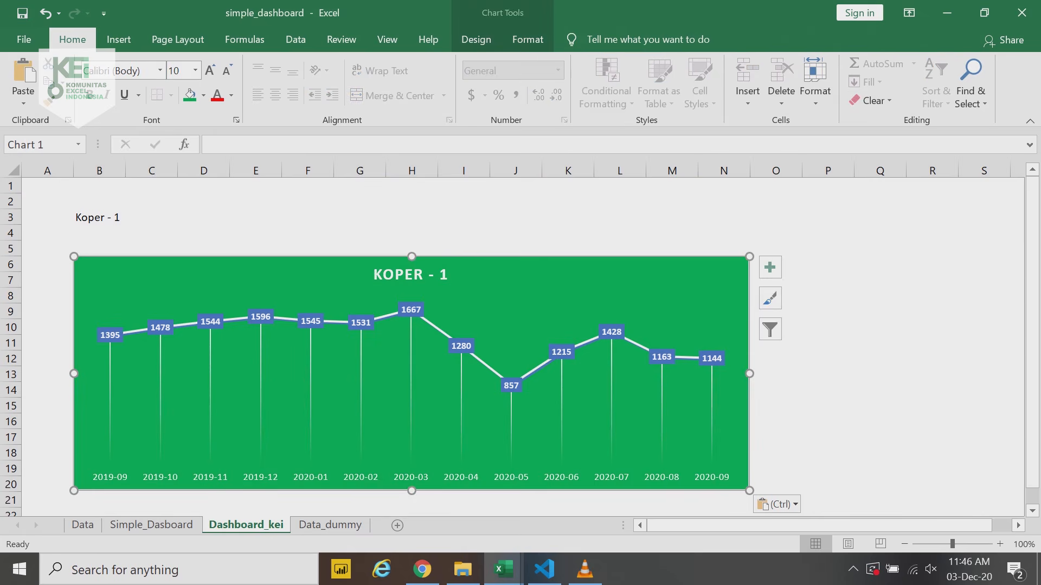
left_click_drag(261, 265, 260, 260)
Format dropdown cell B3 as 12-point Cambria in bold white on a green fill, and autofit column B.
left_click(99, 217)
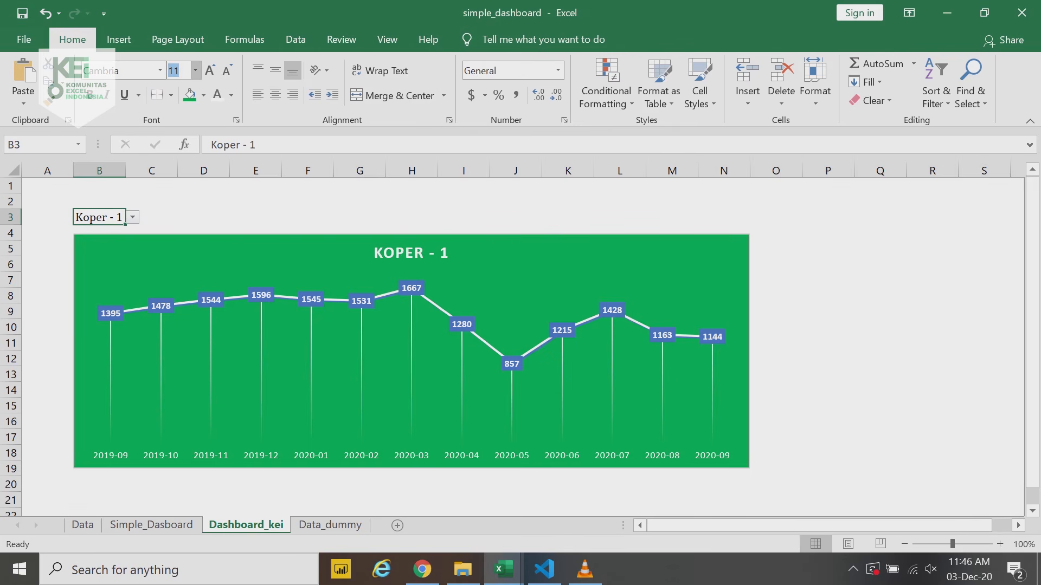
key("Return")
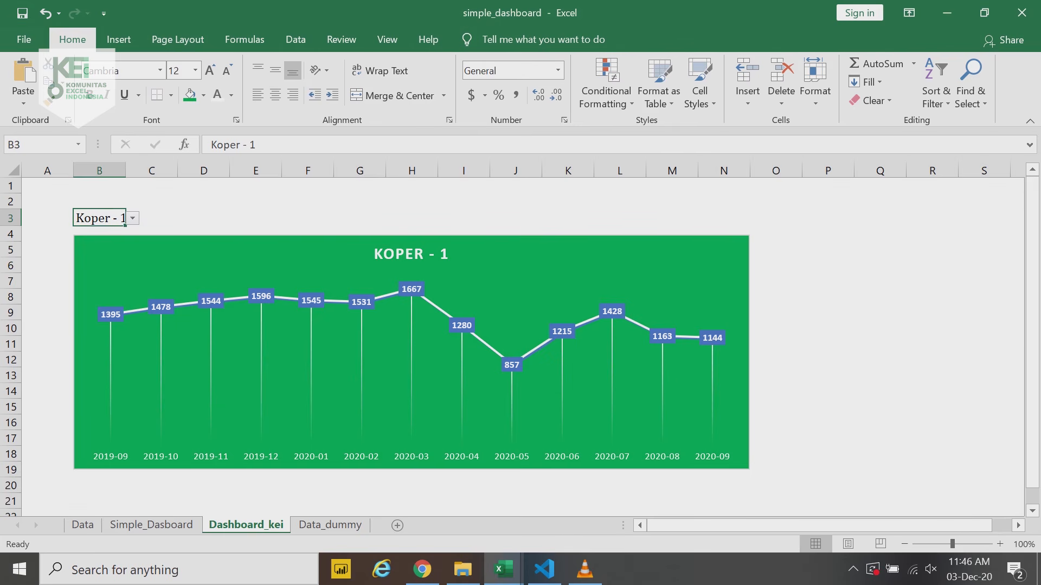
key("alt+h")
key("o")
key("i")
left_click(190, 94)
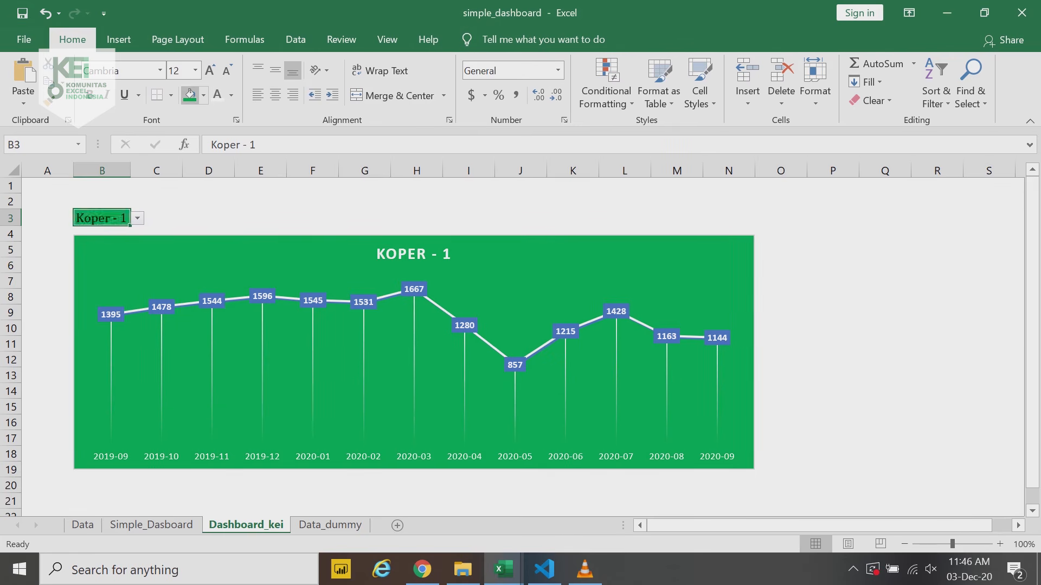
left_click(90, 95)
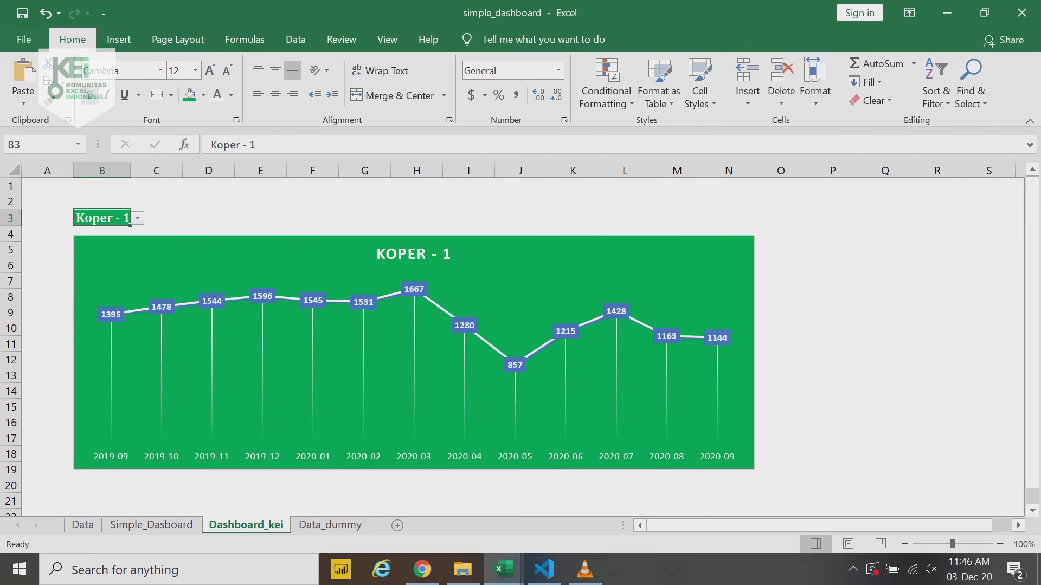
Choose Tas Gunung - 1 in the B3 dropdown and widen column B to fit the full brand name.
key("Right")
key("Right")
key("Left")
key("Left")
key("alt+Down")
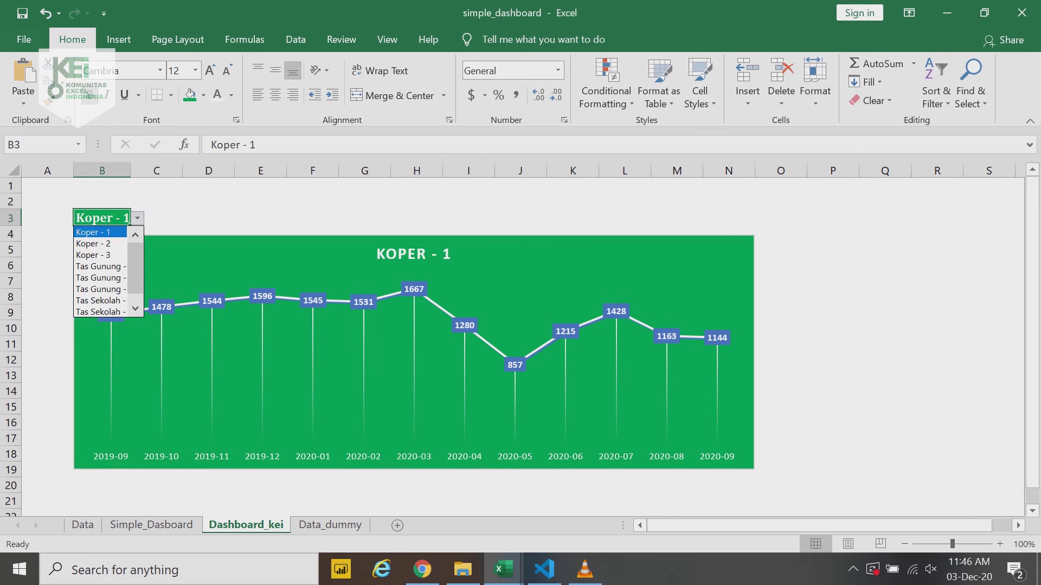
key("Down")
key("Down")
key("Down")
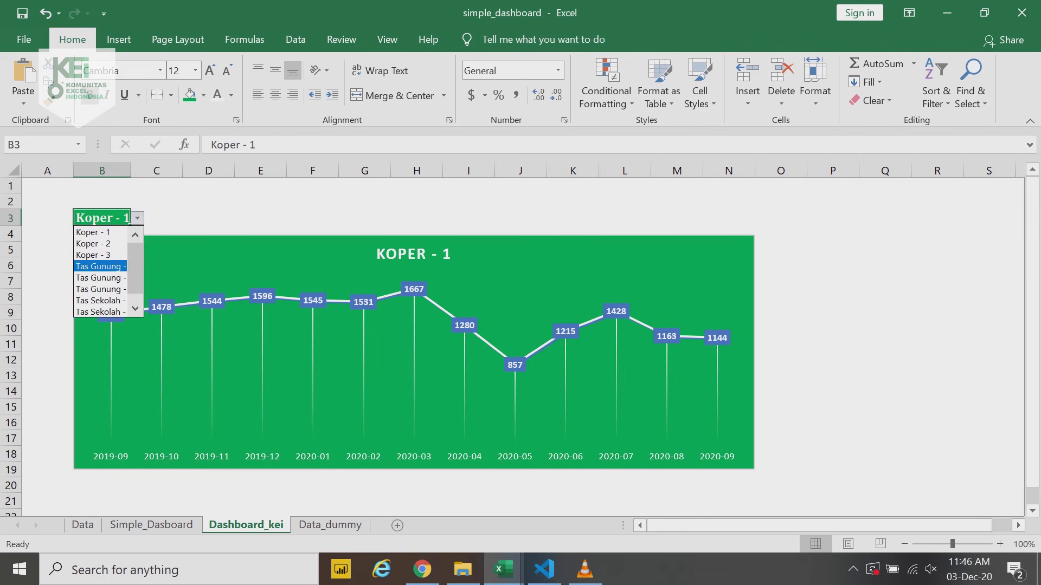
key("Return")
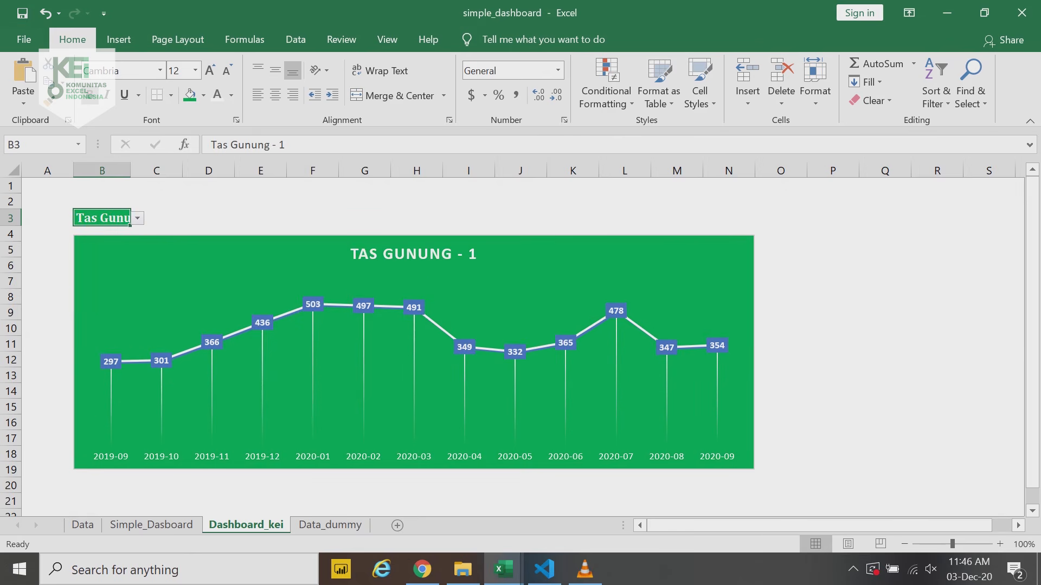
left_click_drag(130, 170, 166, 170)
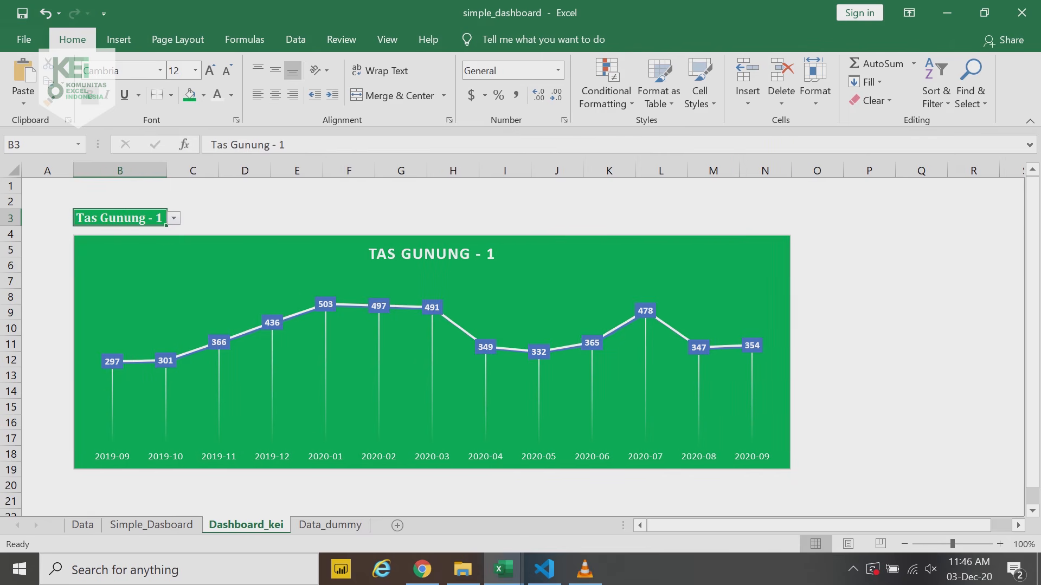
Choose Tas Sekolah - 3 in the B3 dropdown and deselect the cell to view the updated chart.
key("alt+Down")
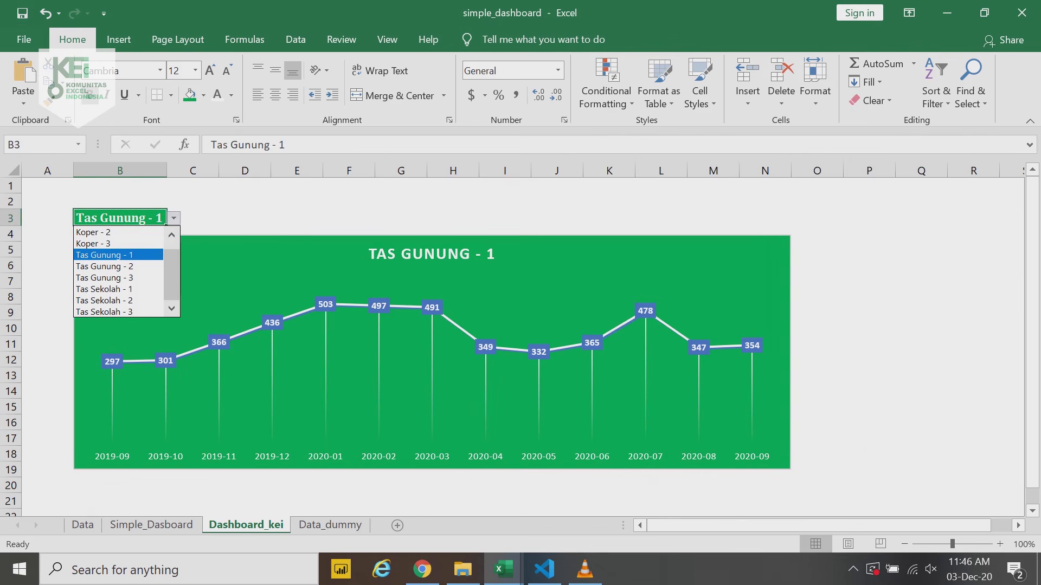
key("Down")
key("Down")
key("Down")
key("Down")
key("Down")
key("Return")
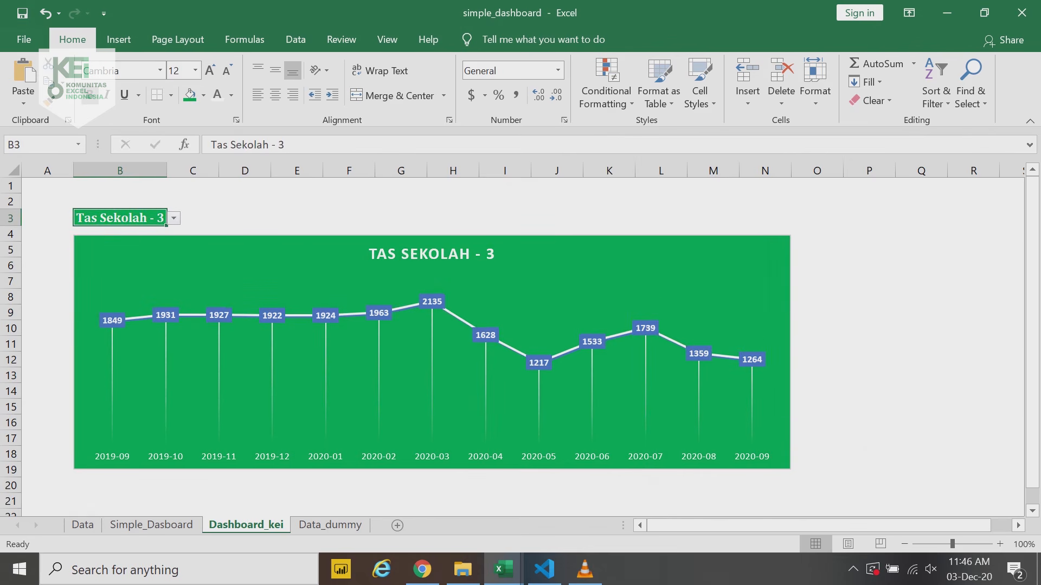
left_click(297, 216)
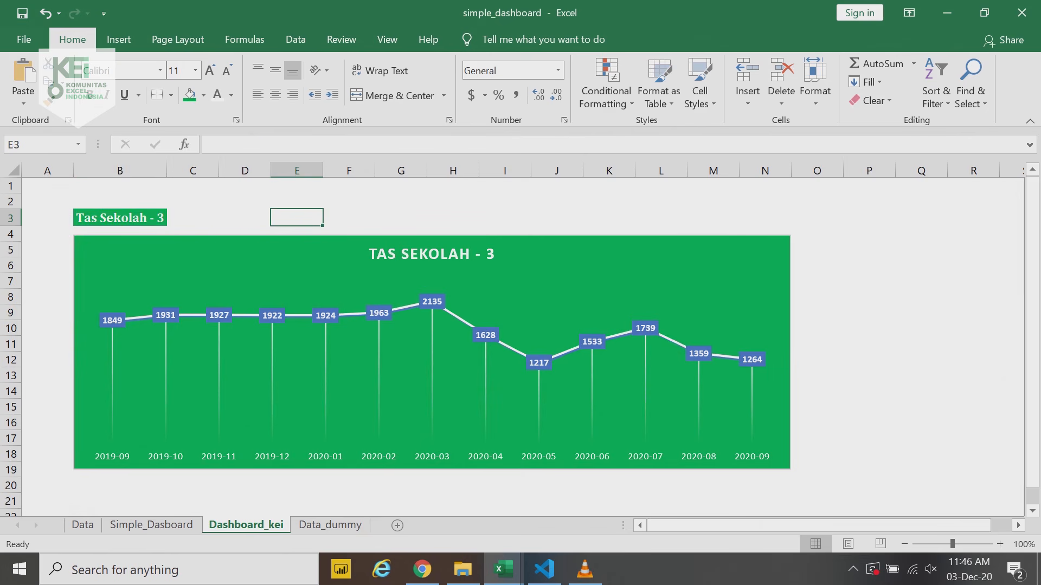
left_click(244, 217)
left_click(245, 201)
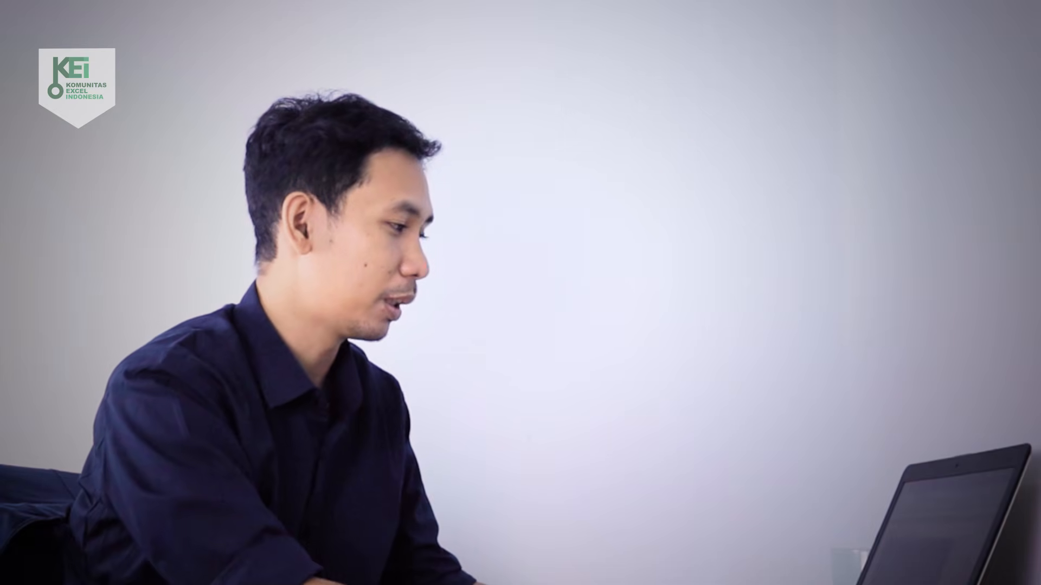